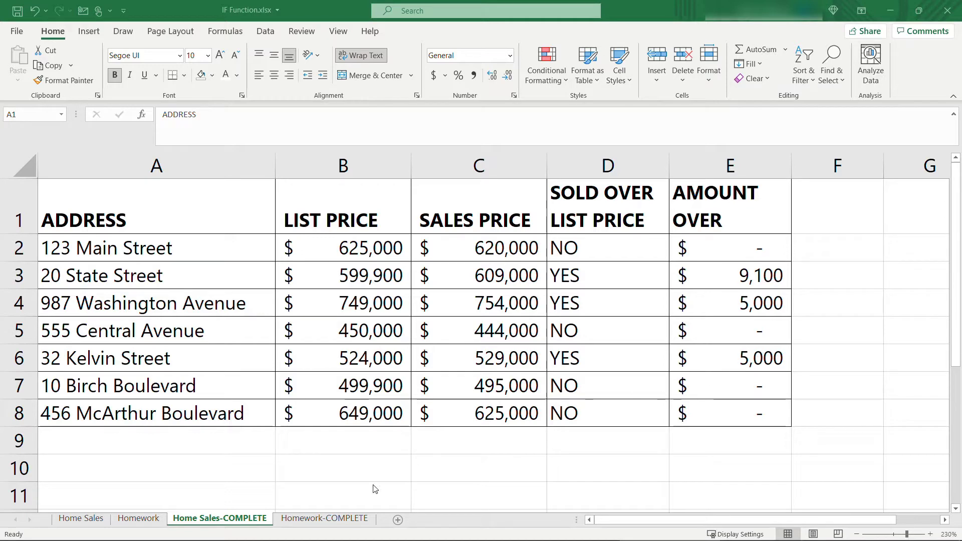
Preview the Homework-COMPLETE sheet with its On Time/Overdue STATUS column.
{"action": "left_click", "coordinate": [302, 522]}
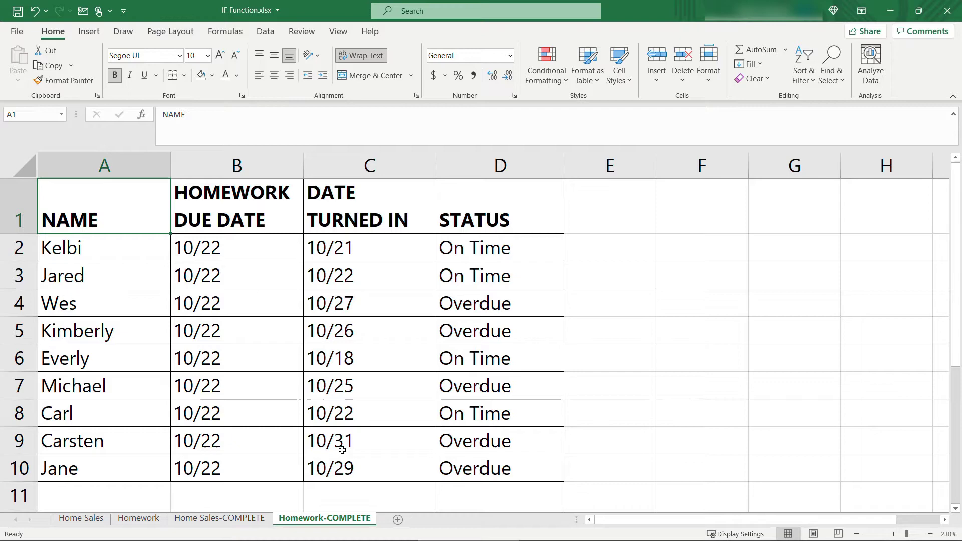
{"action": "left_click", "coordinate": [79, 519]}
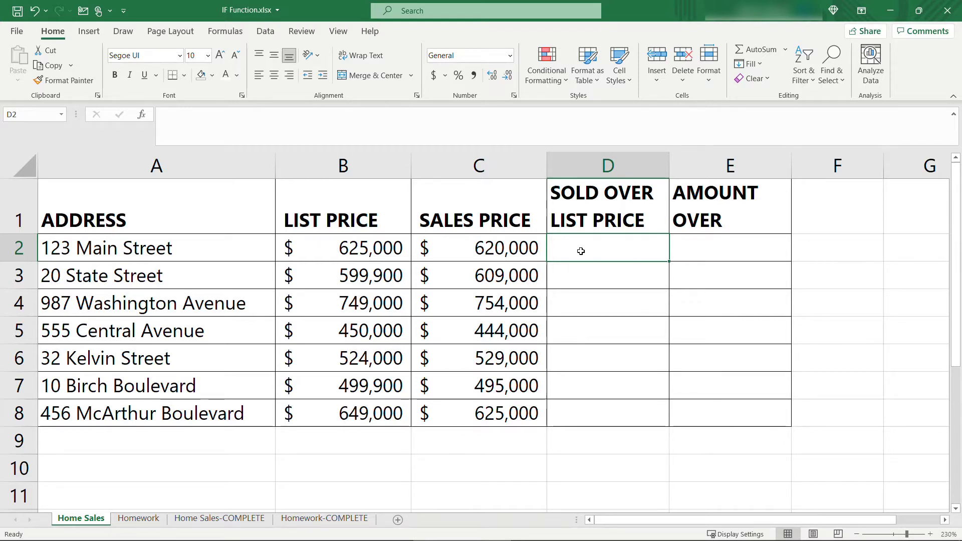
Enter =IF(C2>B2, "YES", "NO") in D2 to compare sales price against list price.
{"action": "type", "text": "="}
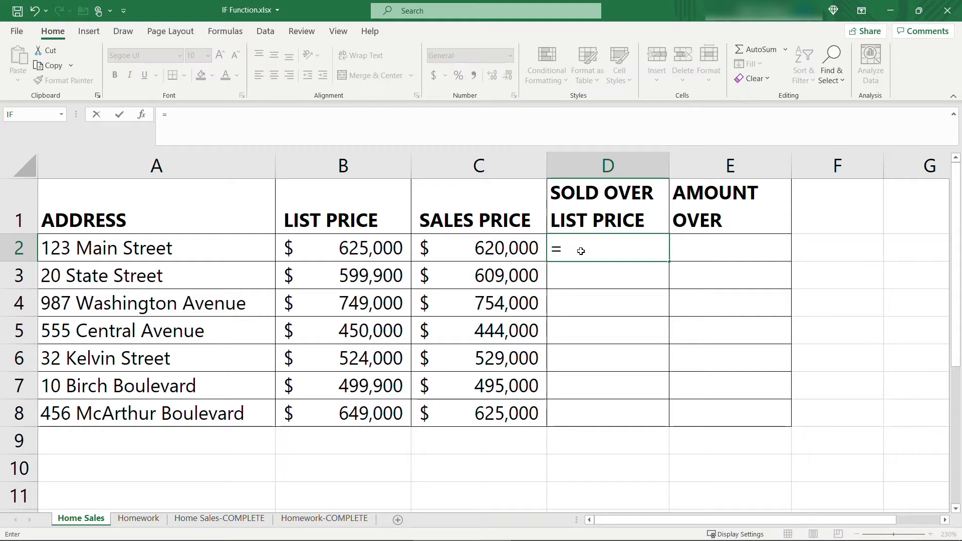
{"action": "type", "text": "if"}
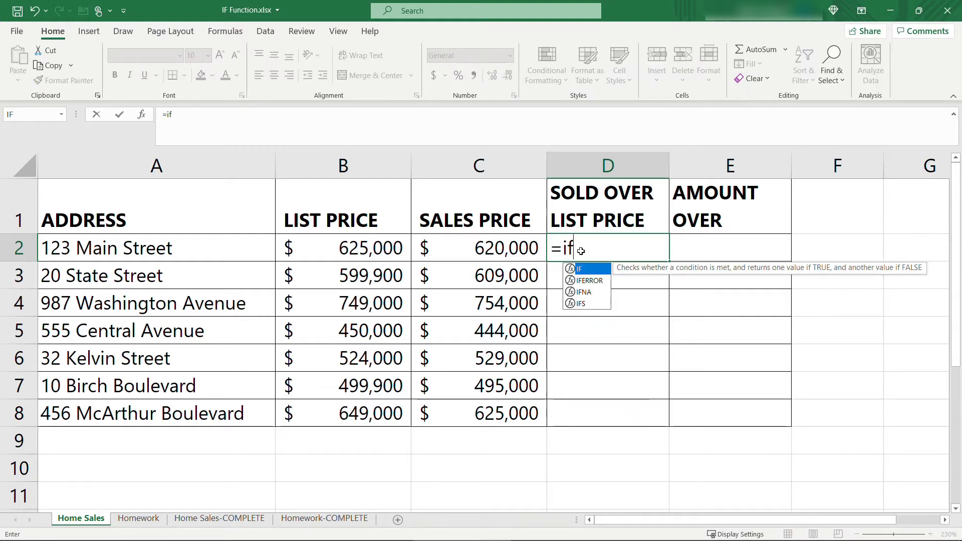
{"action": "double_click", "coordinate": [584, 272]}
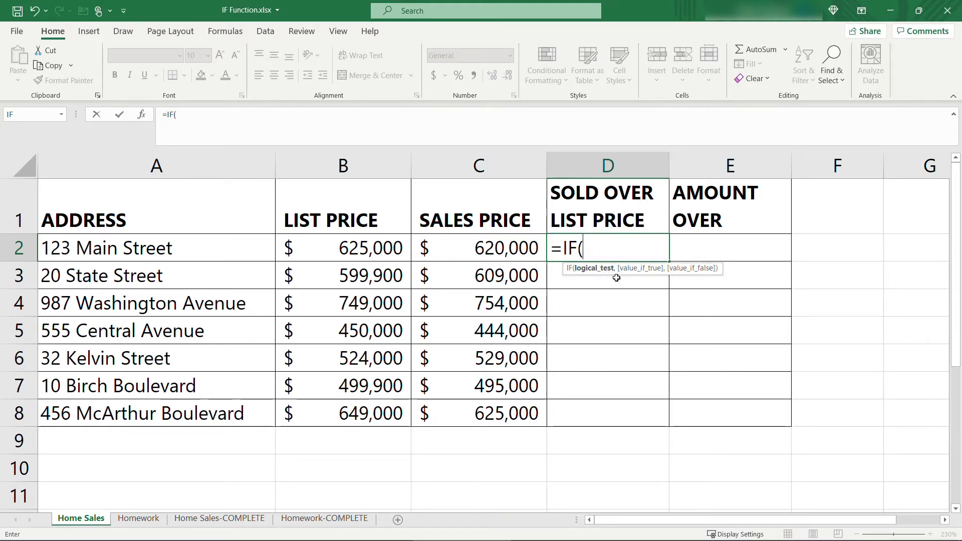
{"action": "left_click", "coordinate": [474, 249]}
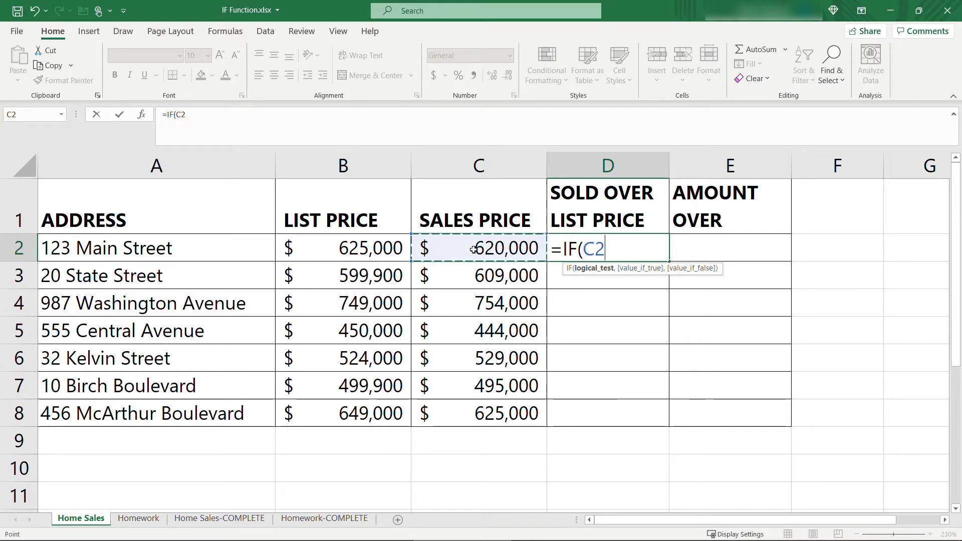
{"action": "type", "text": ">"}
{"action": "left_click", "coordinate": [326, 251]}
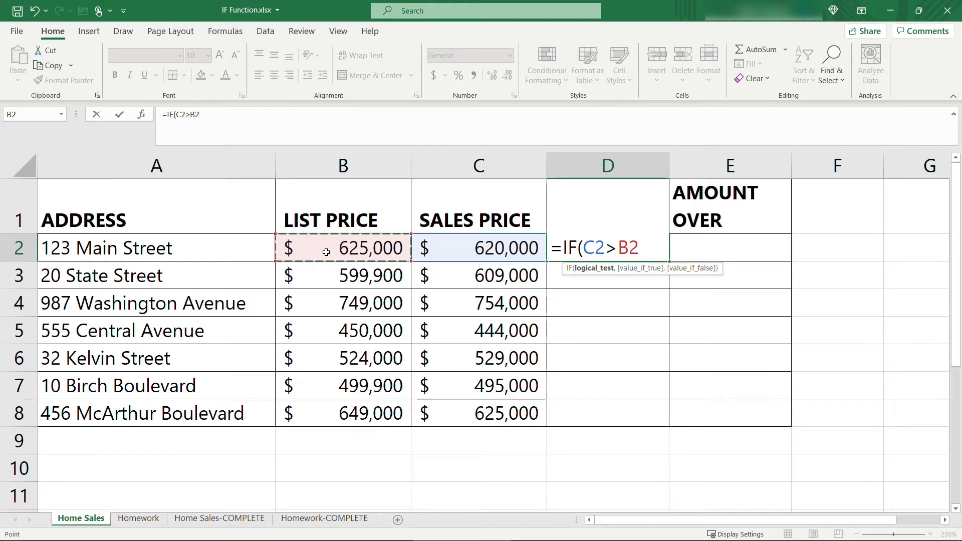
{"action": "type", "text": ","}
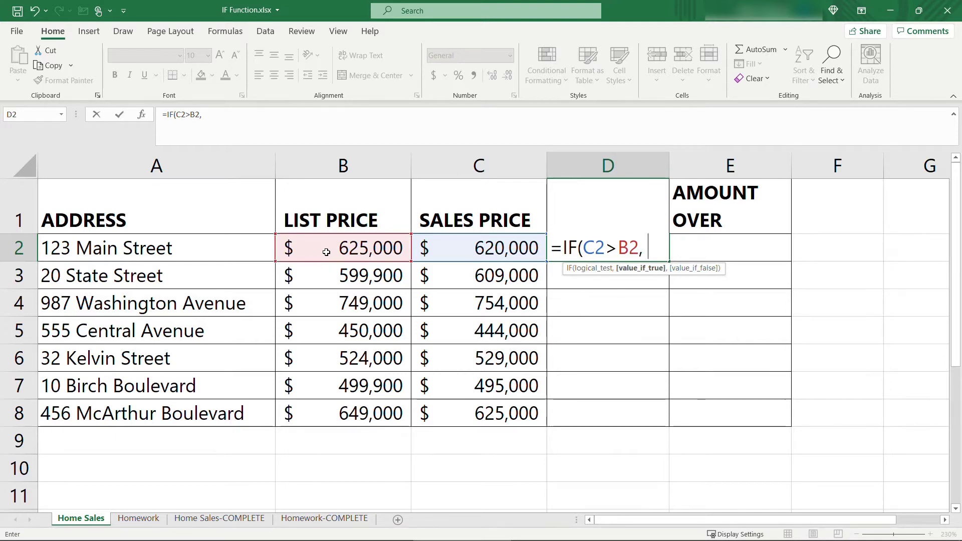
{"action": "type", "text": " \"YES\""}
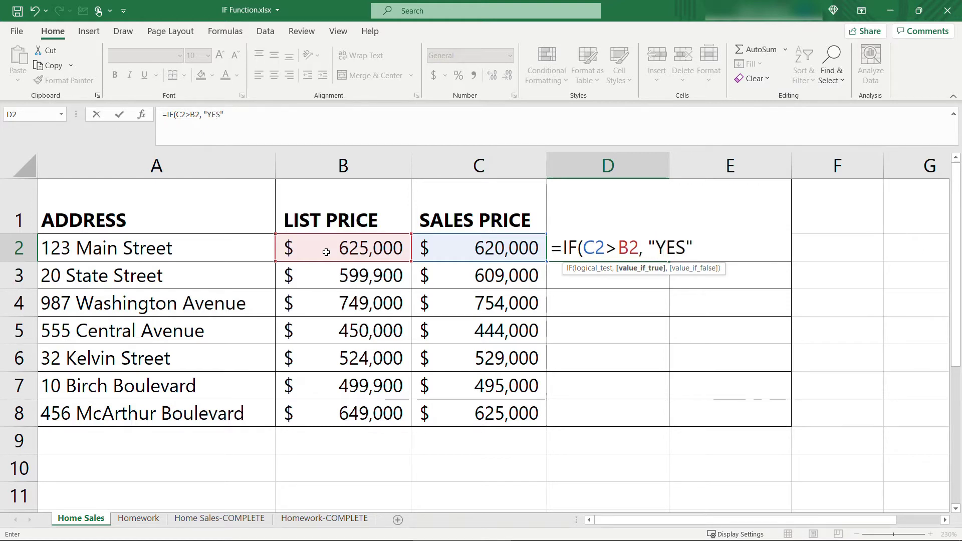
{"action": "type", "text": ","}
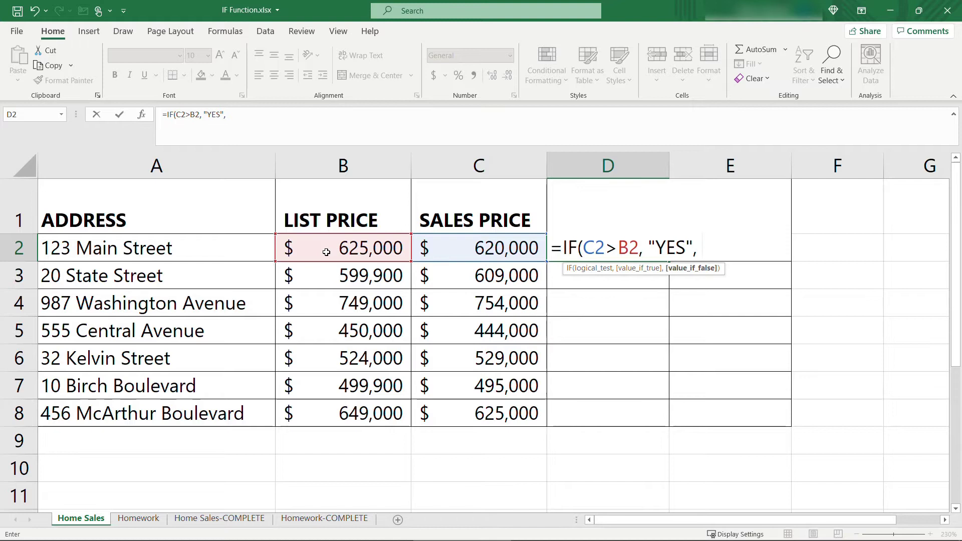
{"action": "type", "text": " \"NO\""}
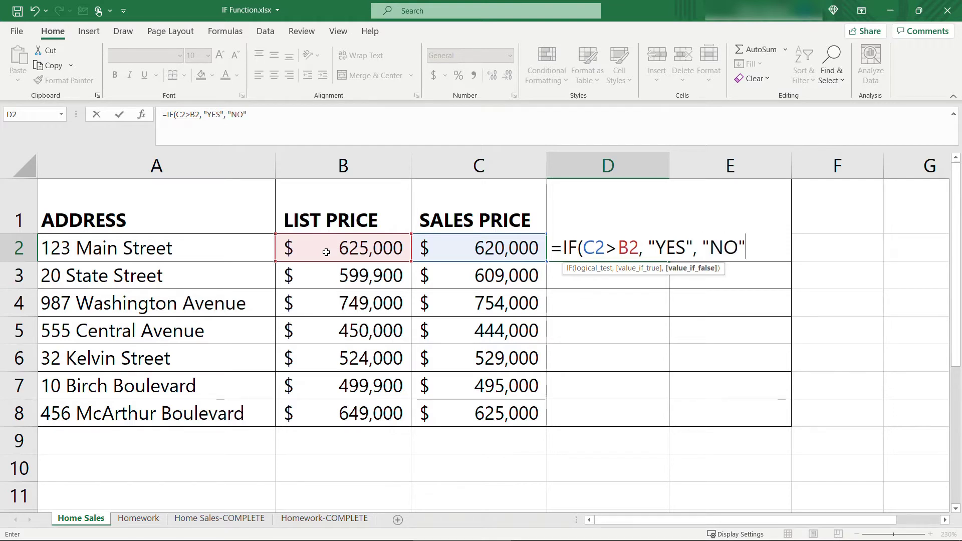
{"action": "type", "text": ")"}
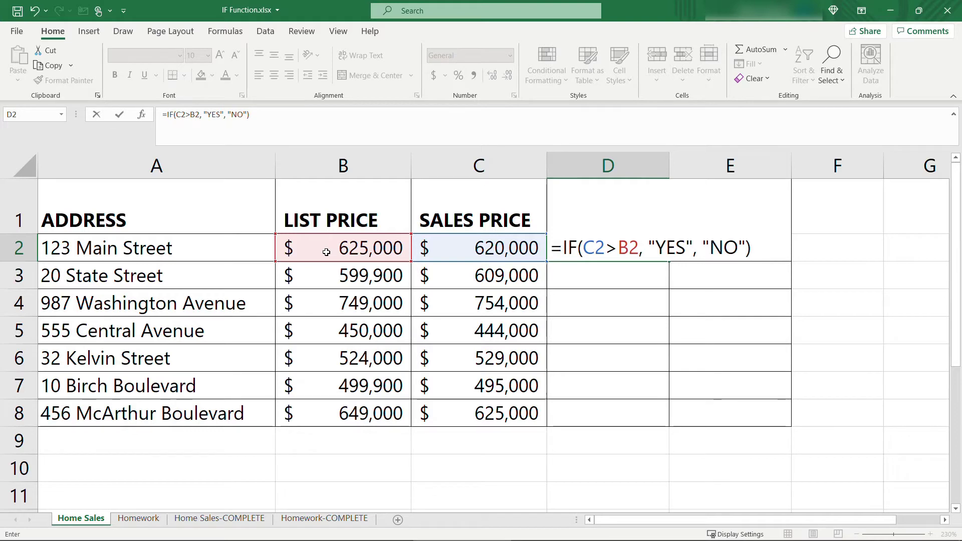
{"action": "key", "text": "Return"}
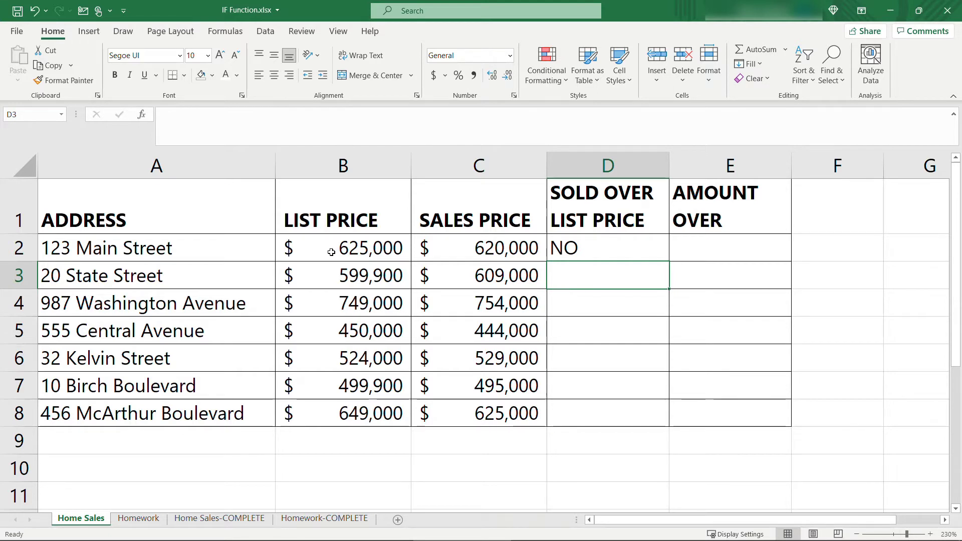
Copy the D2 formula into D3 and D4, then fill it down through D8.
{"action": "left_click", "coordinate": [564, 243]}
{"action": "key", "text": "ctrl+c"}
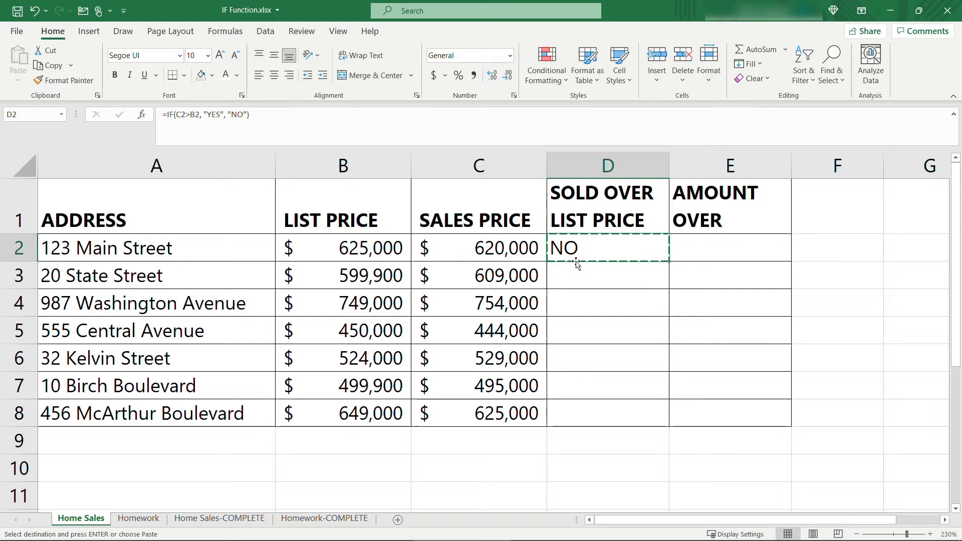
{"action": "left_click", "coordinate": [569, 278]}
{"action": "key", "text": "ctrl+v"}
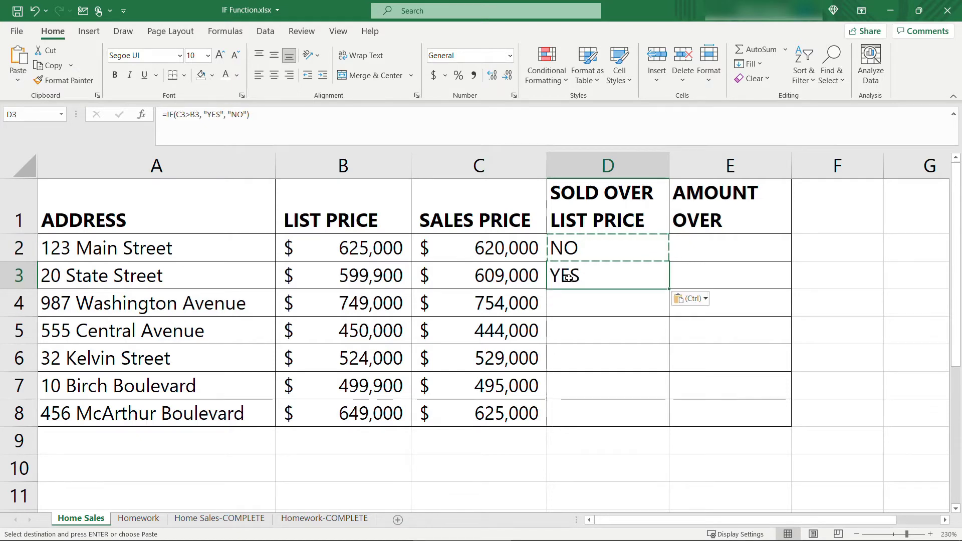
{"action": "left_click", "coordinate": [571, 302]}
{"action": "key", "text": "ctrl+v"}
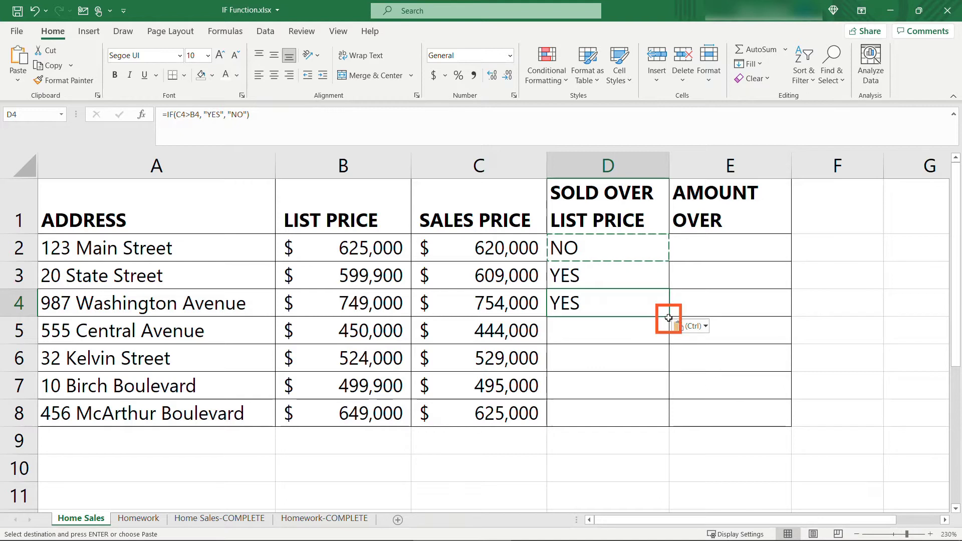
{"action": "left_click_drag", "start_coordinate": [668, 317], "coordinate": [656, 423]}
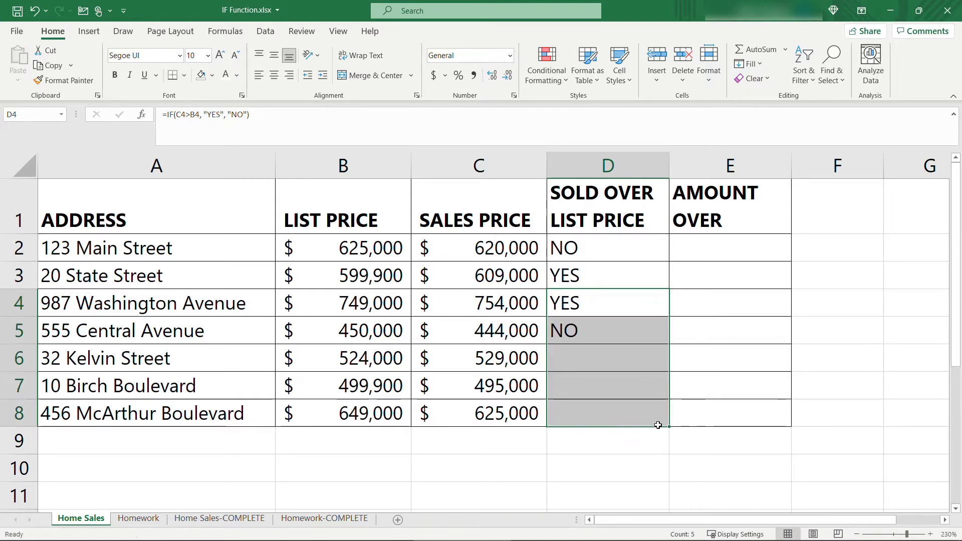
{"action": "left_click", "coordinate": [621, 449]}
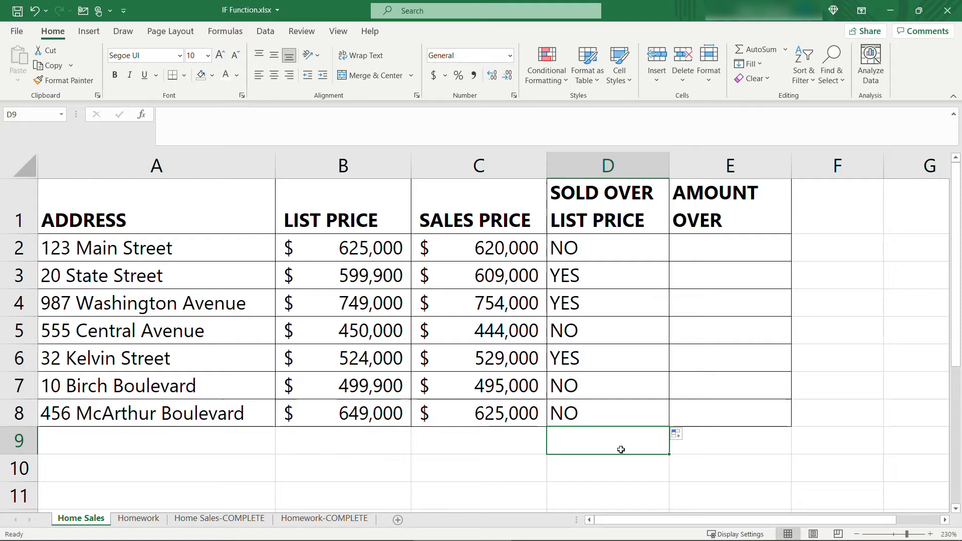
{"action": "left_click", "coordinate": [696, 252]}
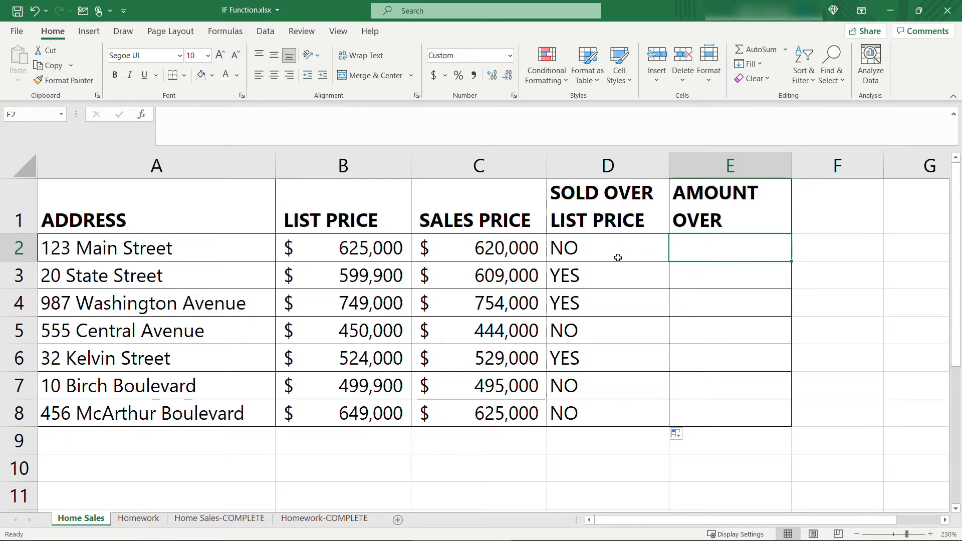
{"action": "left_click_drag", "start_coordinate": [608, 255], "coordinate": [615, 409]}
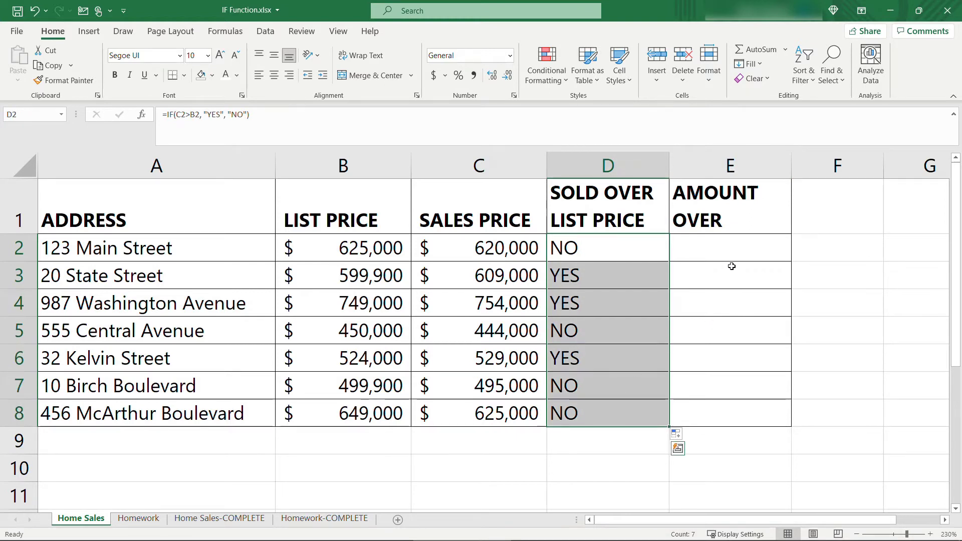
{"action": "left_click", "coordinate": [705, 249]}
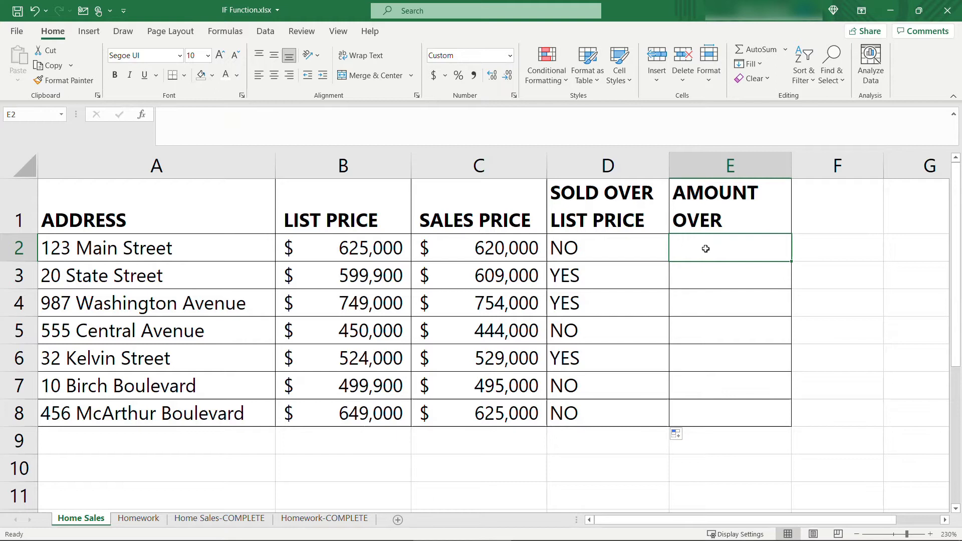
{"action": "type", "text": "="}
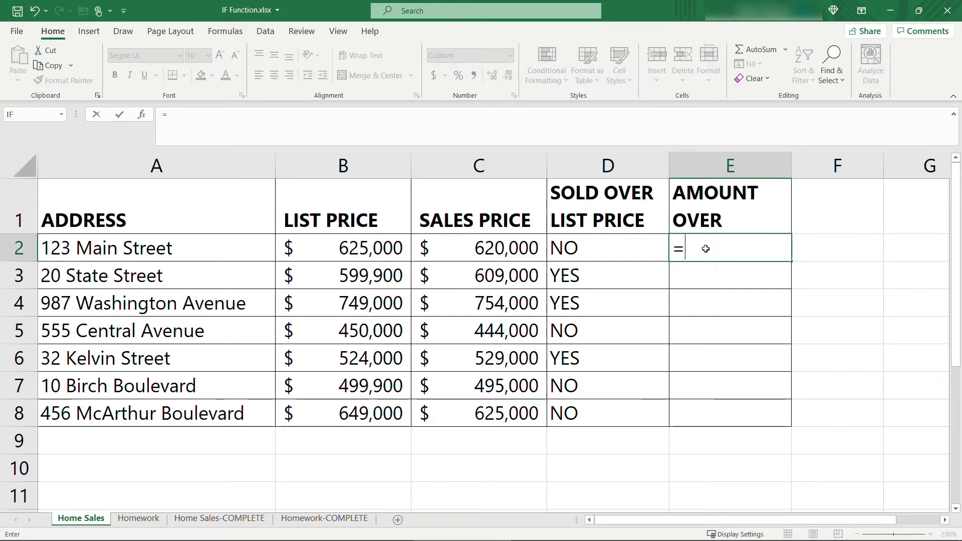
{"action": "type", "text": "if"}
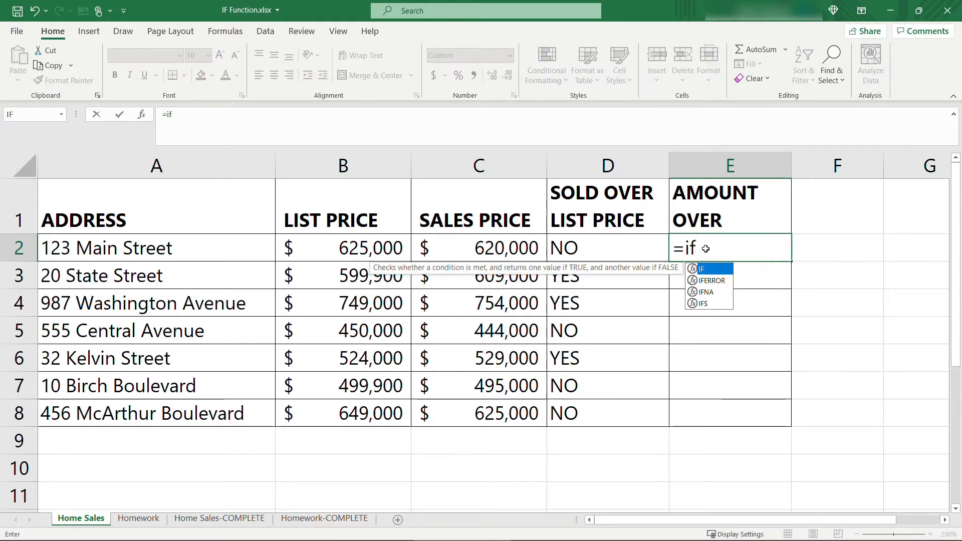
{"action": "key", "text": "BackSpace"}
{"action": "key", "text": "BackSpace"}
{"action": "key", "text": "BackSpace"}
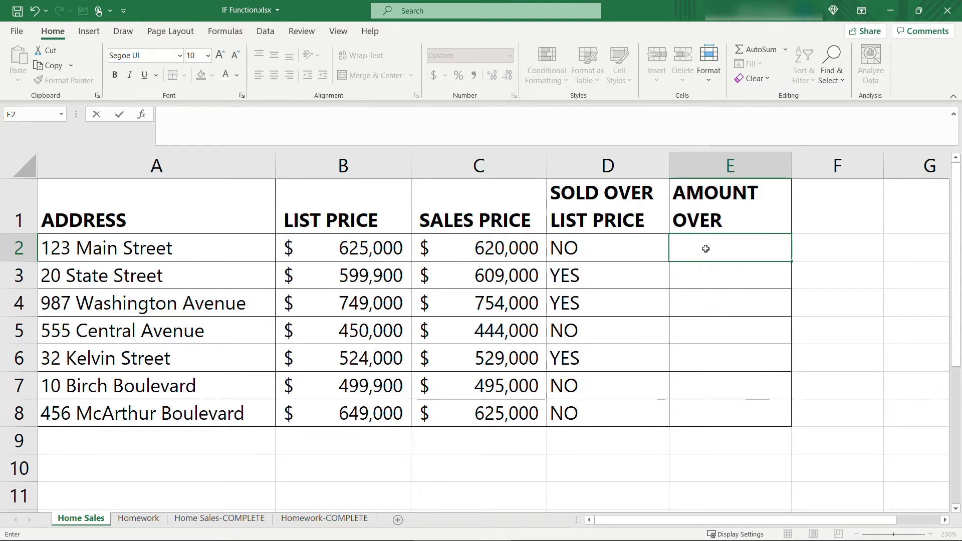
{"action": "key", "text": "Escape"}
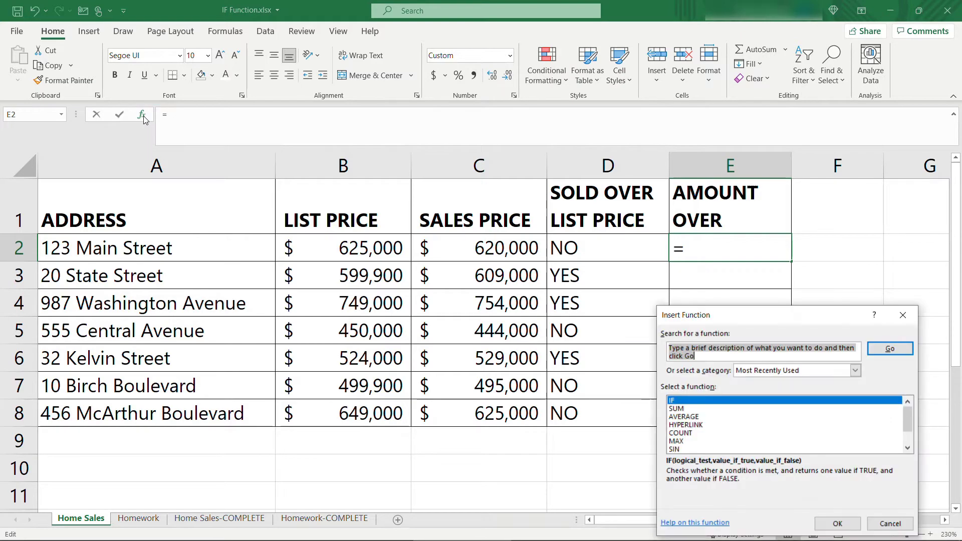
Insert the IF function into E2 from the function picker.
{"action": "left_click", "coordinate": [142, 115]}
{"action": "left_click_drag", "start_coordinate": [749, 319], "coordinate": [456, 195]}
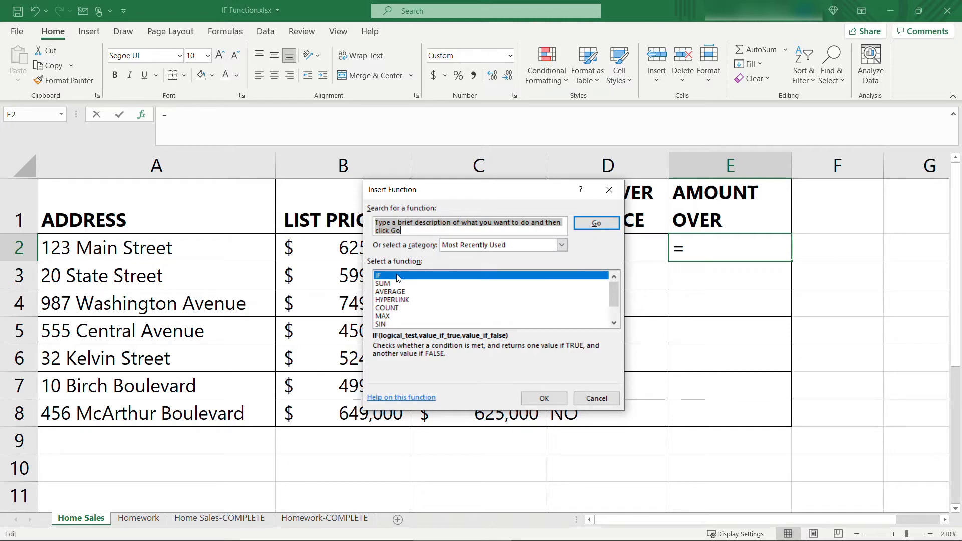
{"action": "left_click", "coordinate": [541, 398]}
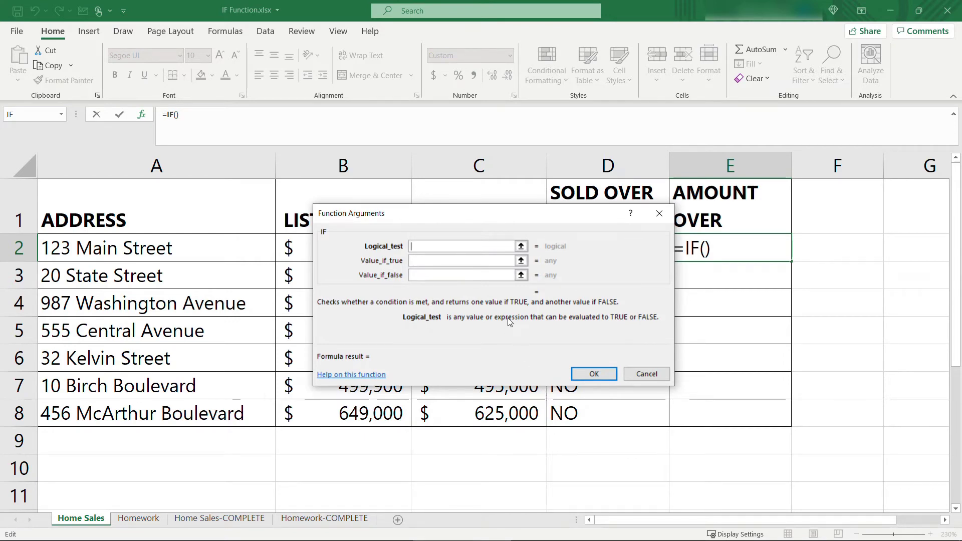
Enter D2="YES" as the IF logical test for E2.
{"action": "left_click", "coordinate": [521, 247]}
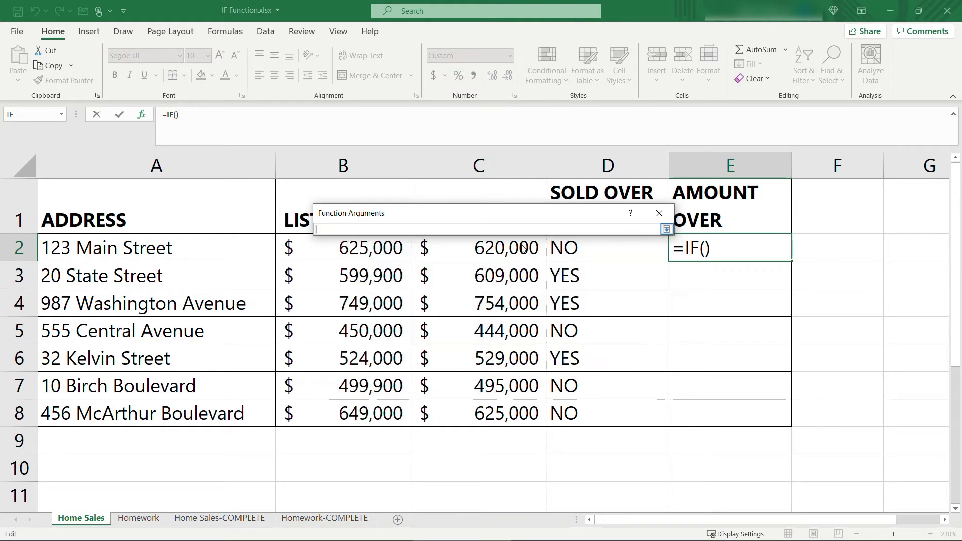
{"action": "left_click", "coordinate": [589, 249]}
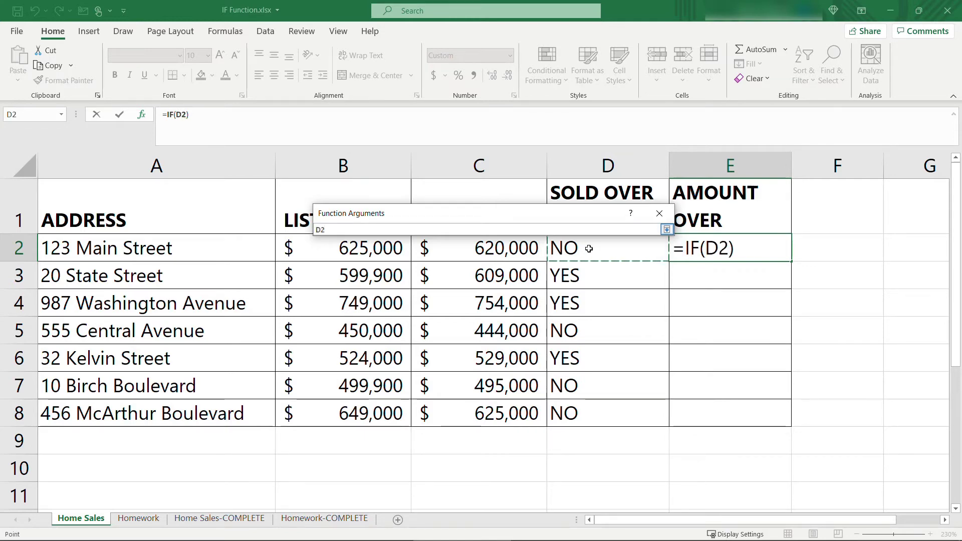
{"action": "type", "text": "=\""}
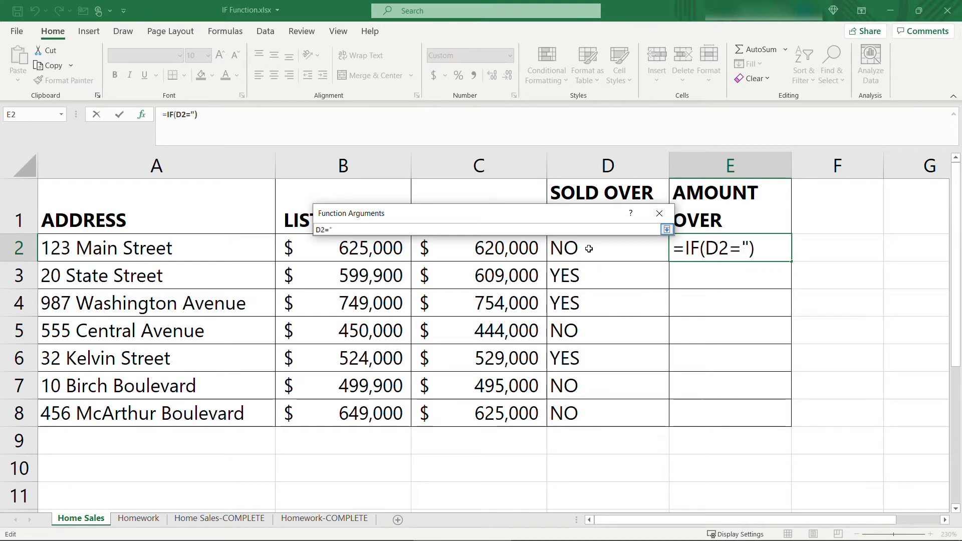
{"action": "type", "text": "YES\""}
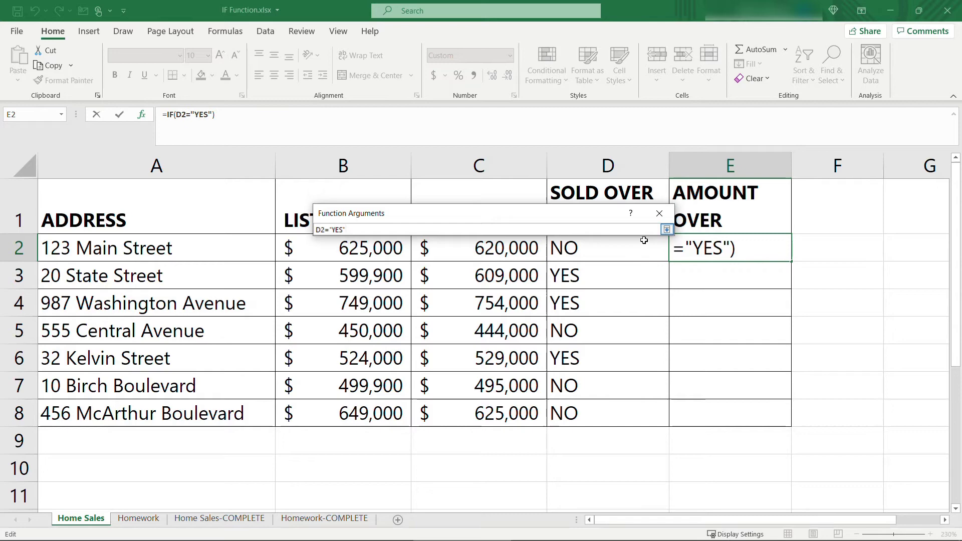
{"action": "left_click", "coordinate": [666, 230]}
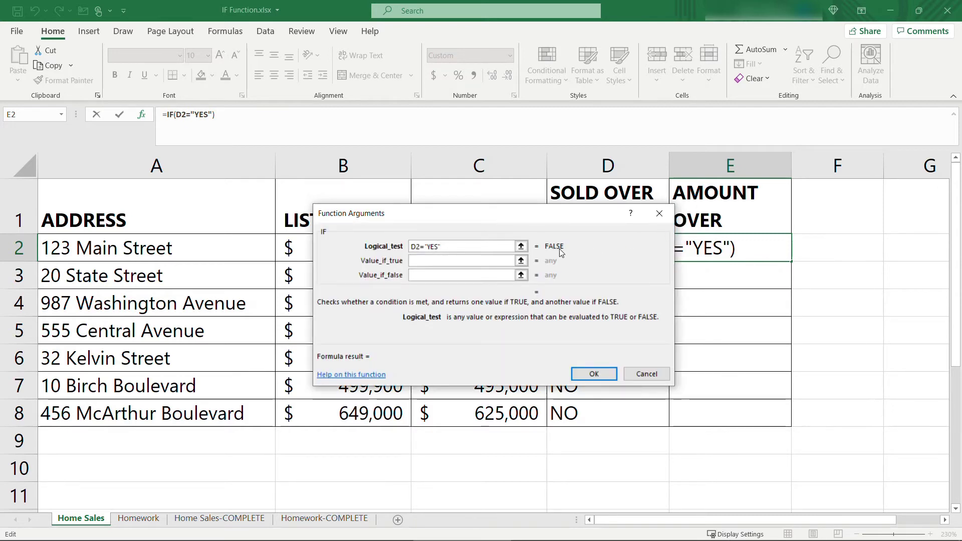
{"action": "left_click", "coordinate": [434, 263]}
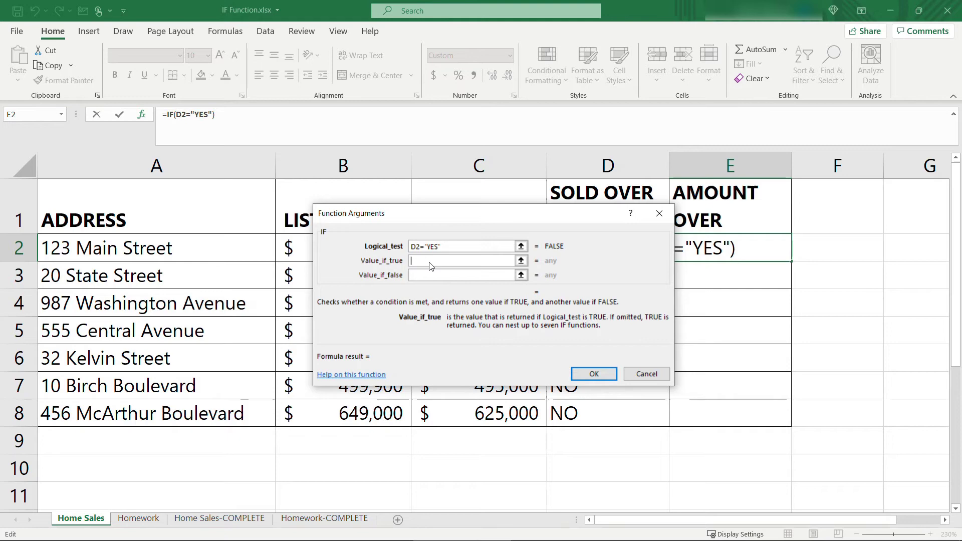
Set the IF result to C2-B2 when true and 0 when false.
{"action": "left_click", "coordinate": [521, 261]}
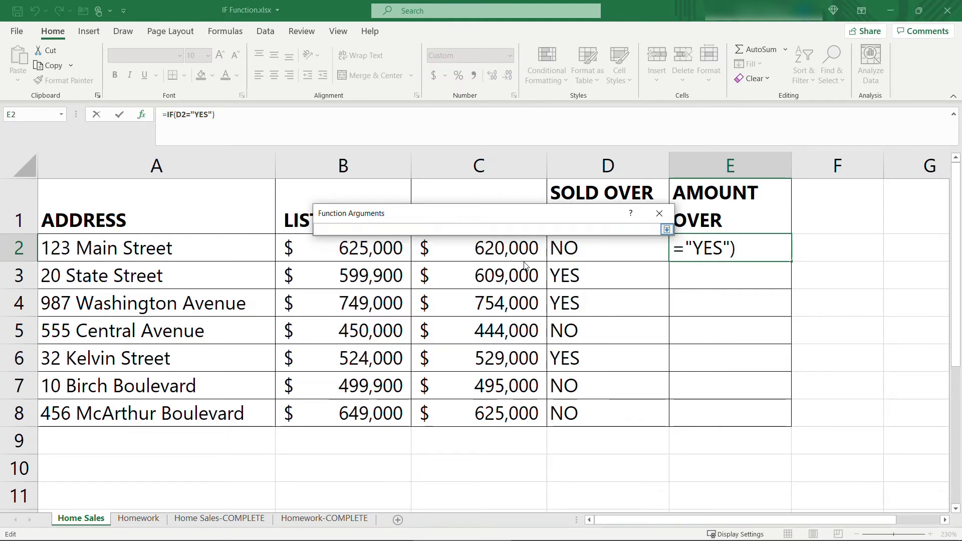
{"action": "left_click_drag", "start_coordinate": [476, 221], "coordinate": [498, 322]}
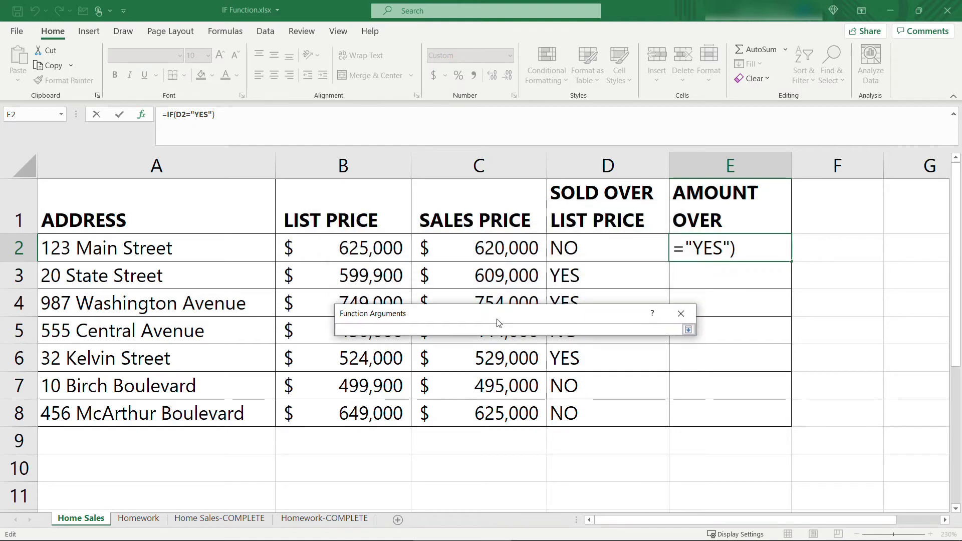
{"action": "left_click", "coordinate": [476, 245]}
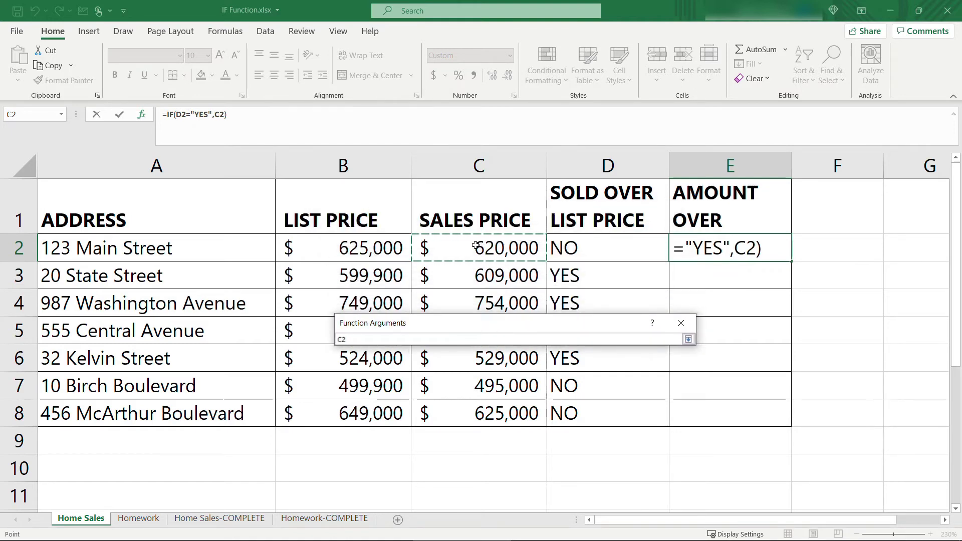
{"action": "type", "text": "-"}
{"action": "left_click", "coordinate": [361, 250]}
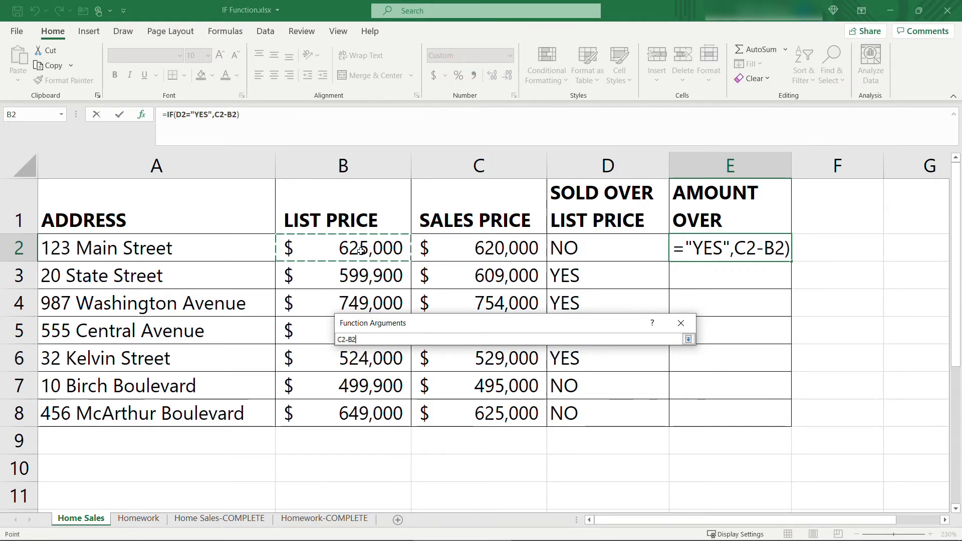
{"action": "left_click", "coordinate": [688, 339]}
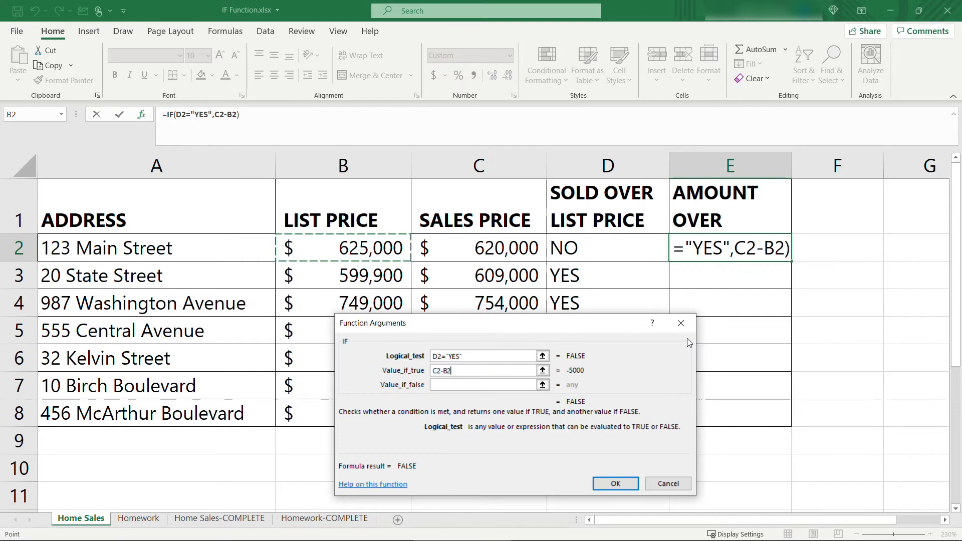
{"action": "key", "text": "Tab"}
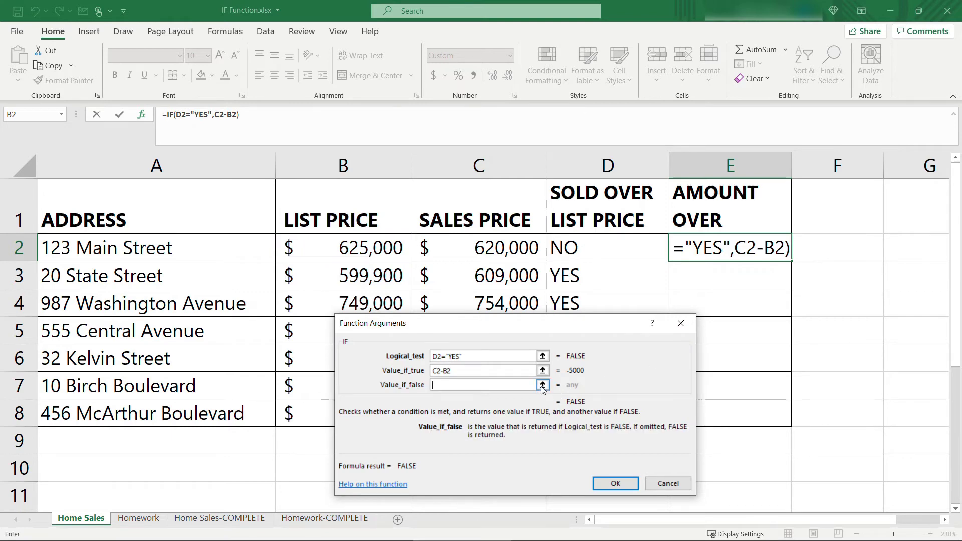
{"action": "left_click", "coordinate": [542, 384]}
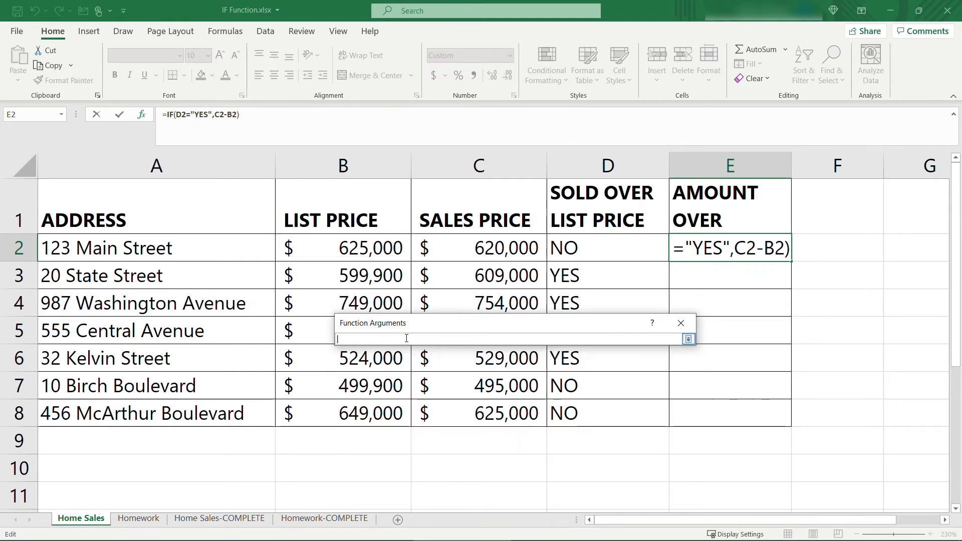
{"action": "type", "text": "0"}
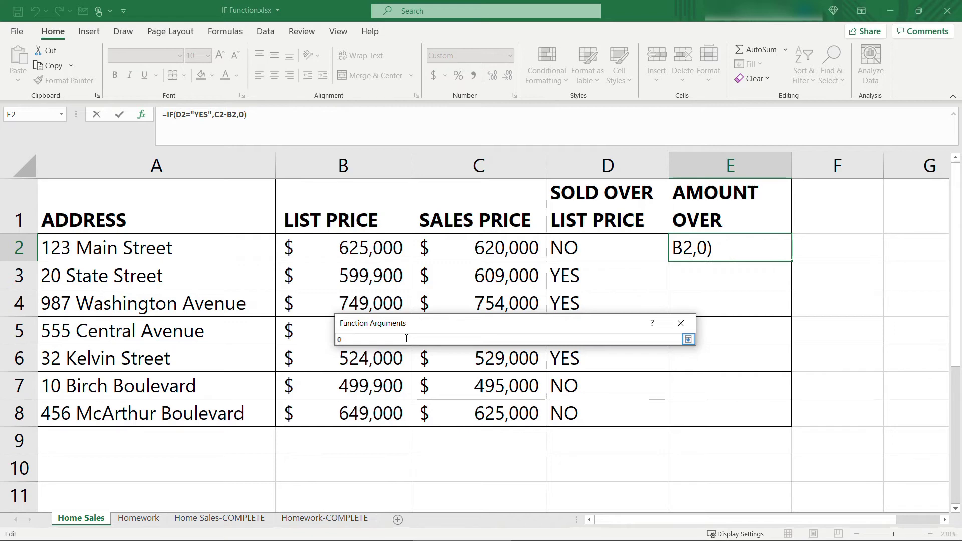
{"action": "left_click", "coordinate": [688, 340]}
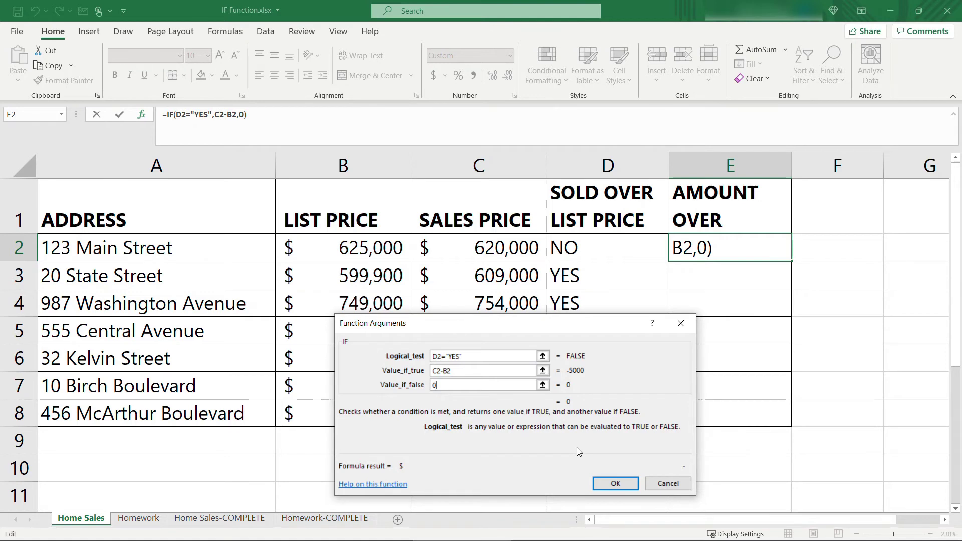
Finish the E2 IF formula and fill it down through E8.
{"action": "left_click", "coordinate": [606, 485]}
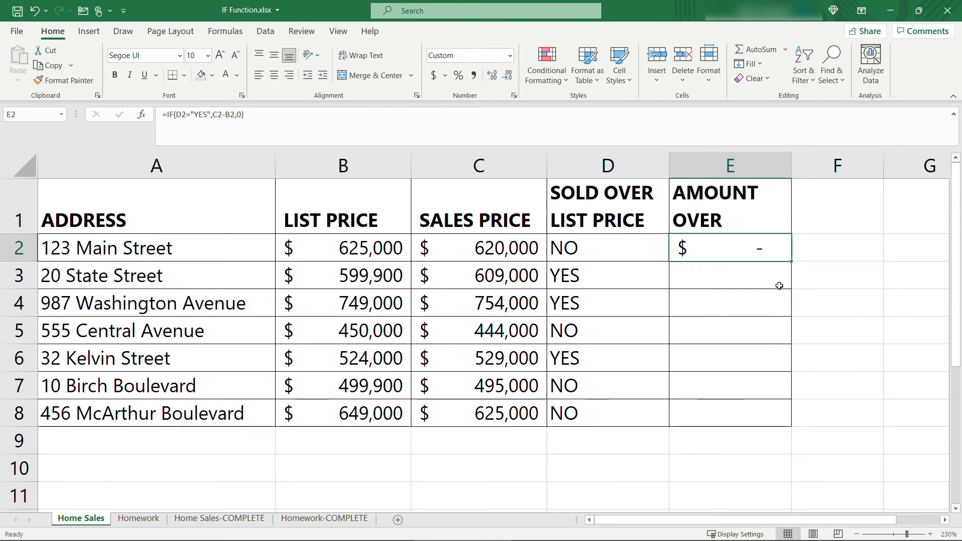
{"action": "left_click_drag", "start_coordinate": [794, 262], "coordinate": [793, 418]}
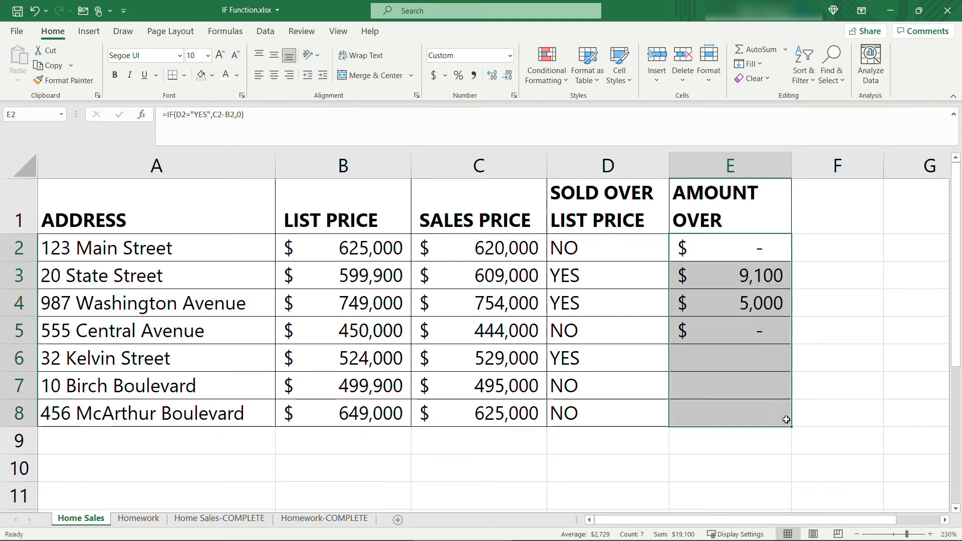
{"action": "left_click", "coordinate": [728, 450]}
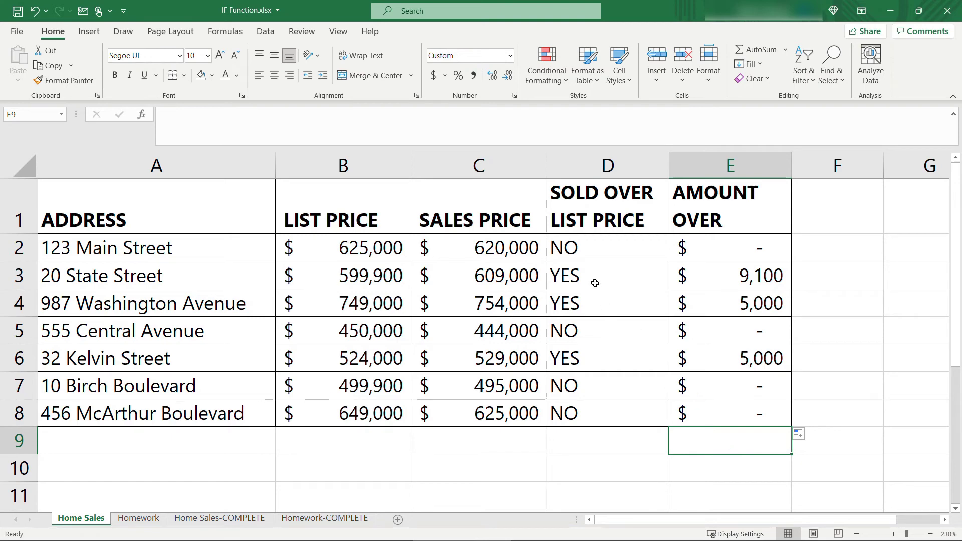
Check the YES rows' amounts over against their sales and list prices, including row 6.
{"action": "left_click_drag", "start_coordinate": [595, 283], "coordinate": [725, 303]}
{"action": "left_click_drag", "start_coordinate": [607, 358], "coordinate": [713, 360]}
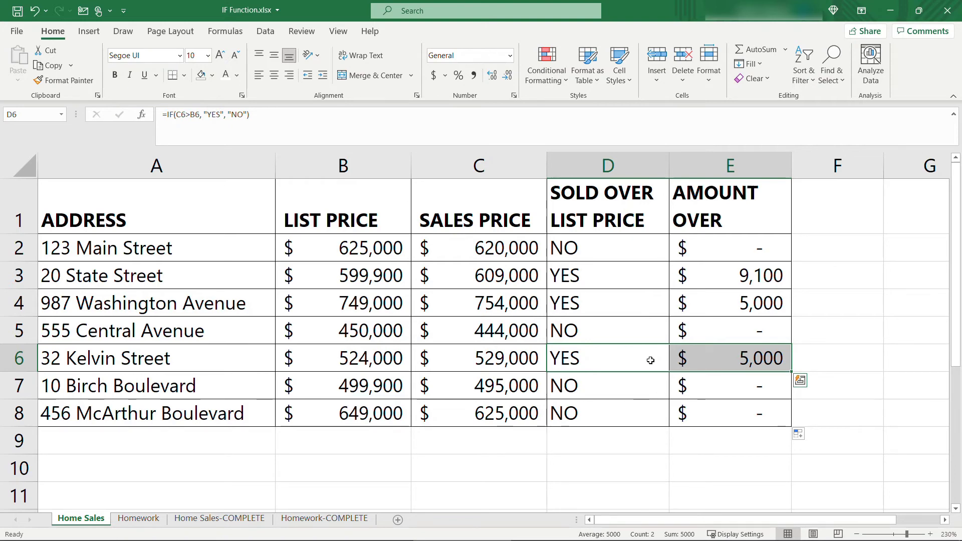
{"action": "left_click", "coordinate": [486, 359]}
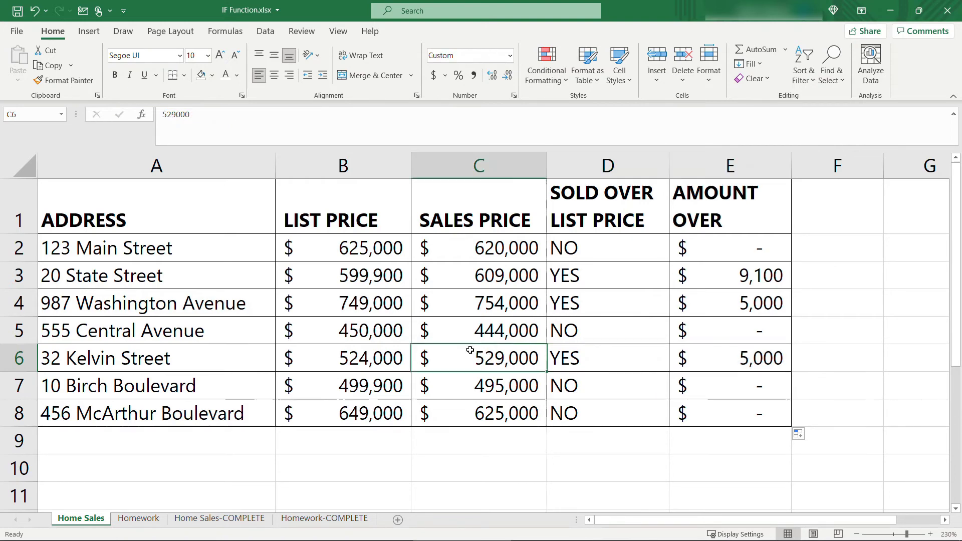
{"action": "left_click", "coordinate": [355, 362]}
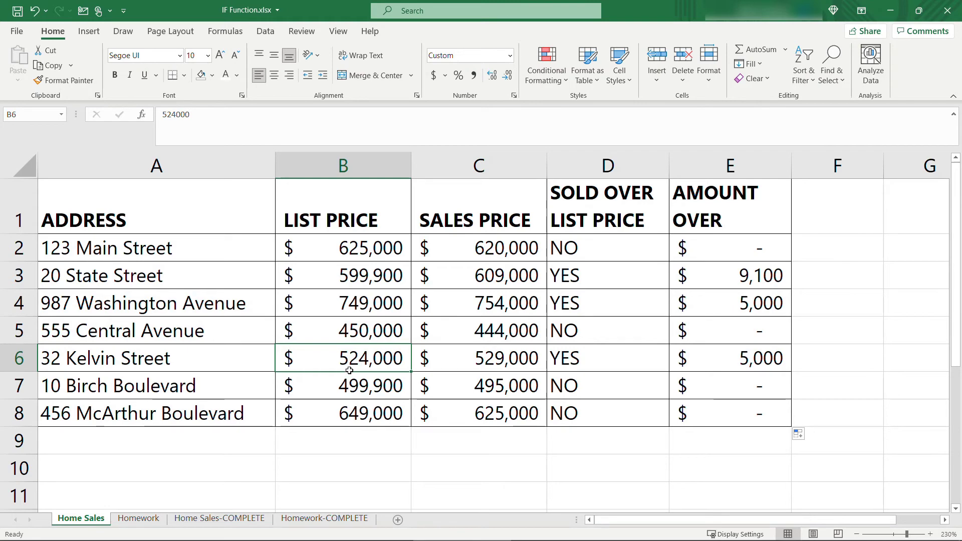
{"action": "left_click", "coordinate": [140, 519]}
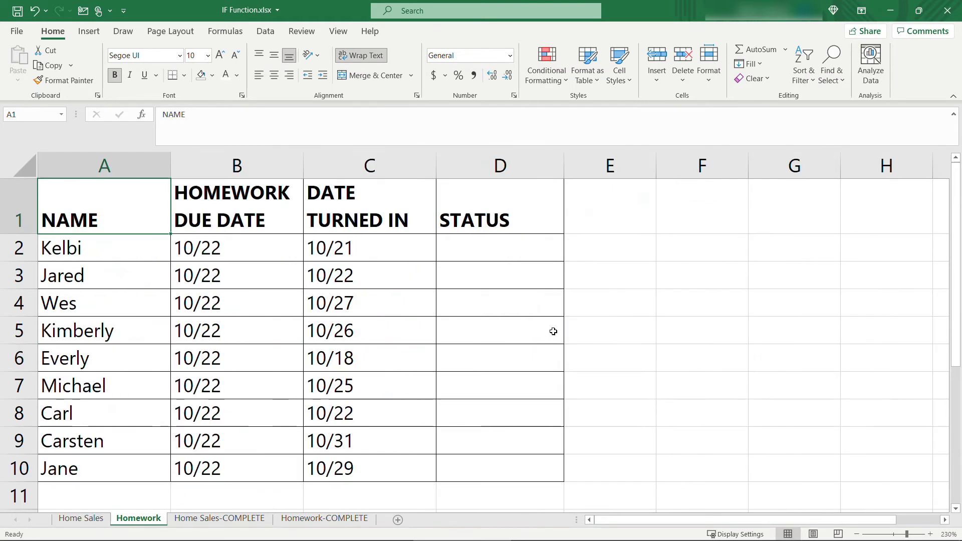
{"action": "left_click", "coordinate": [470, 251]}
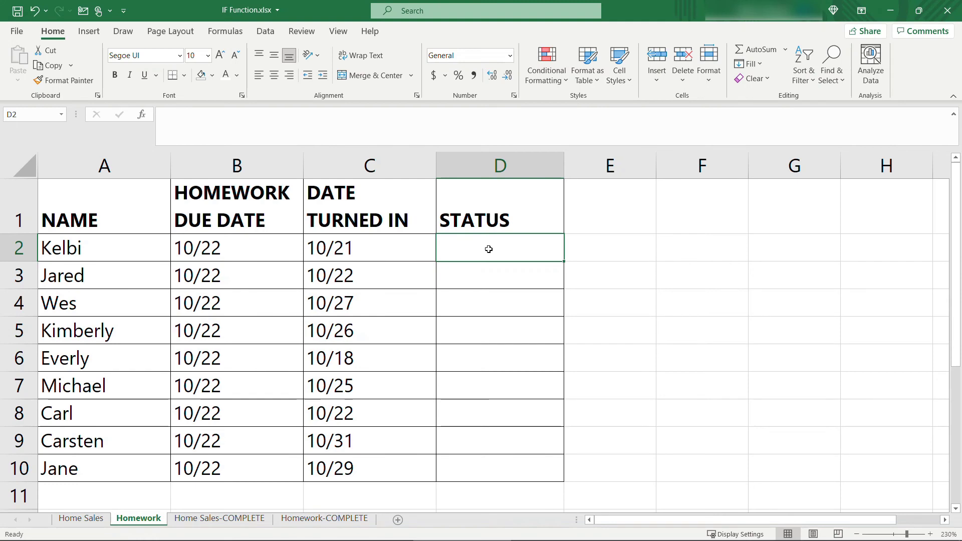
Enter =IF(C2>B2, "Overdue", "On Time") in D2 of the Homework sheet.
{"action": "type", "text": "="}
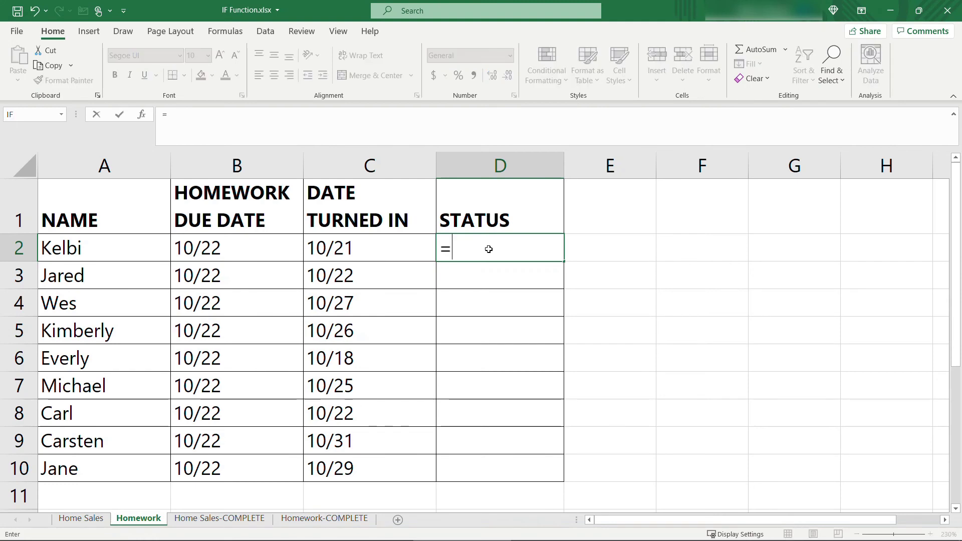
{"action": "type", "text": "if"}
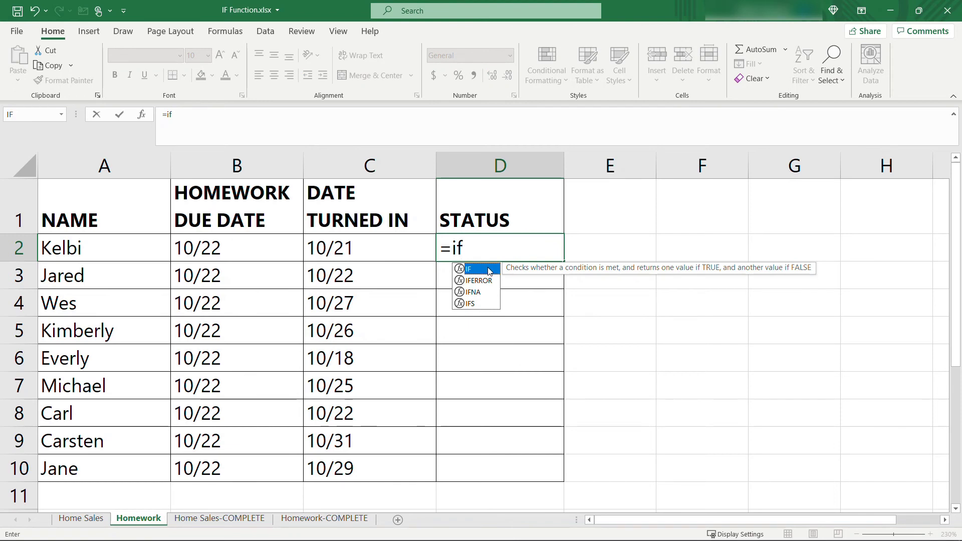
{"action": "double_click", "coordinate": [490, 271]}
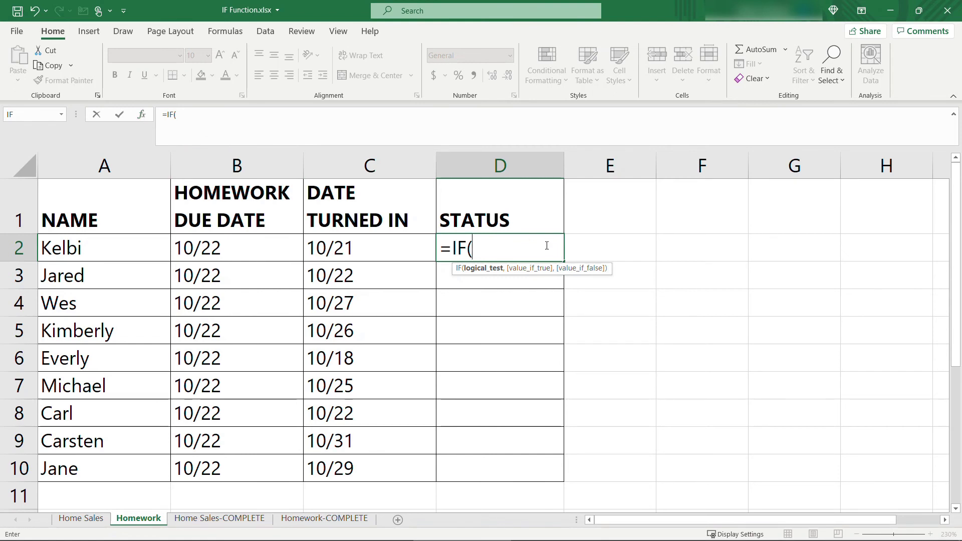
{"action": "left_click", "coordinate": [379, 249]}
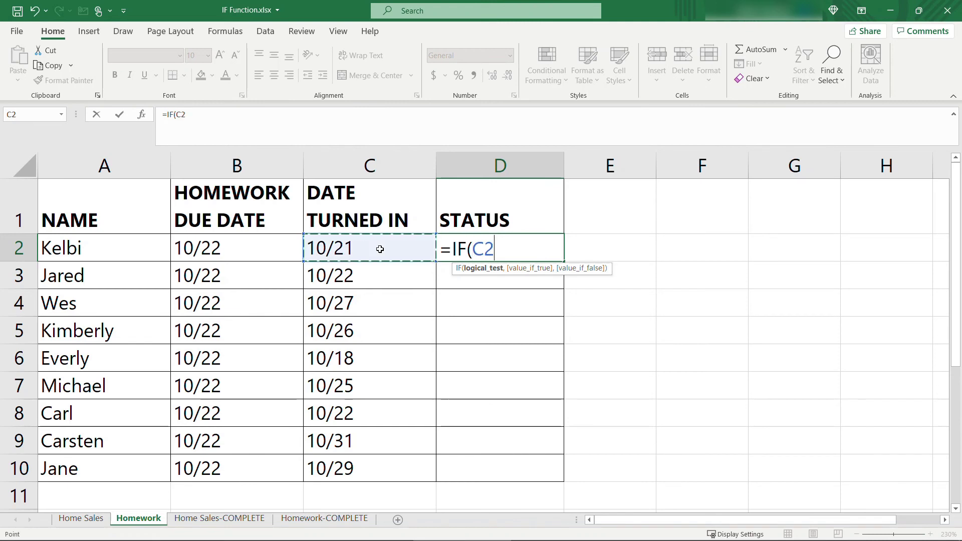
{"action": "type", "text": ">"}
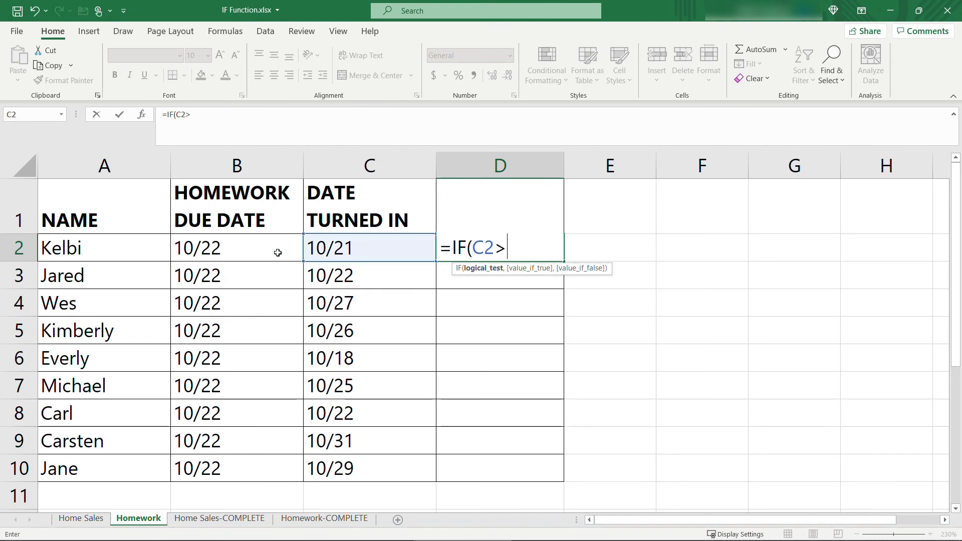
{"action": "left_click", "coordinate": [257, 254]}
{"action": "type", "text": ","}
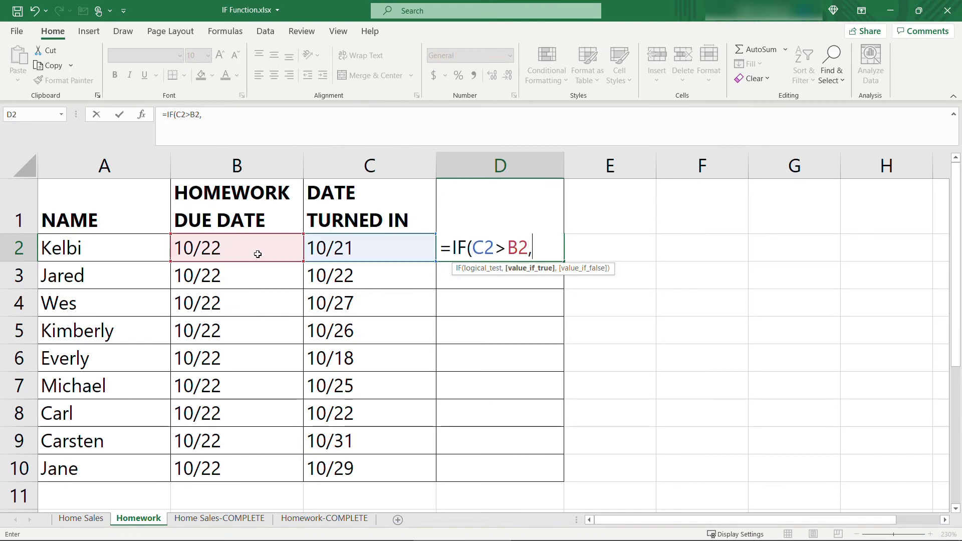
{"action": "type", "text": " \"Overdue\", "}
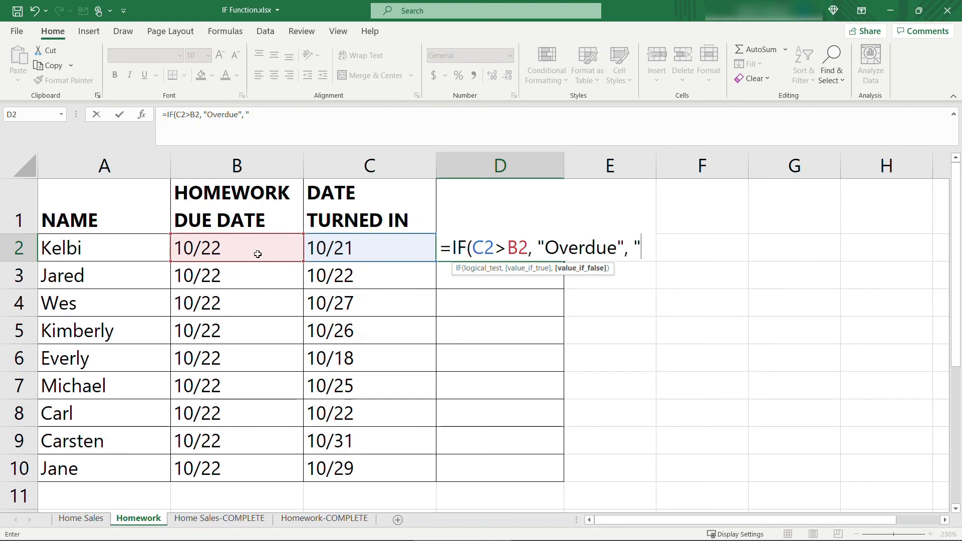
{"action": "type", "text": "\"On Time\""}
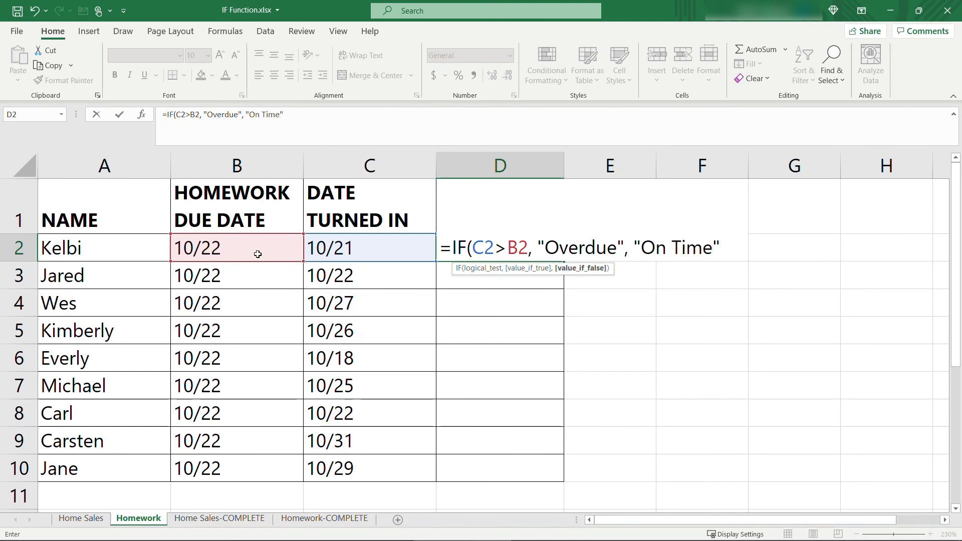
{"action": "type", "text": ")"}
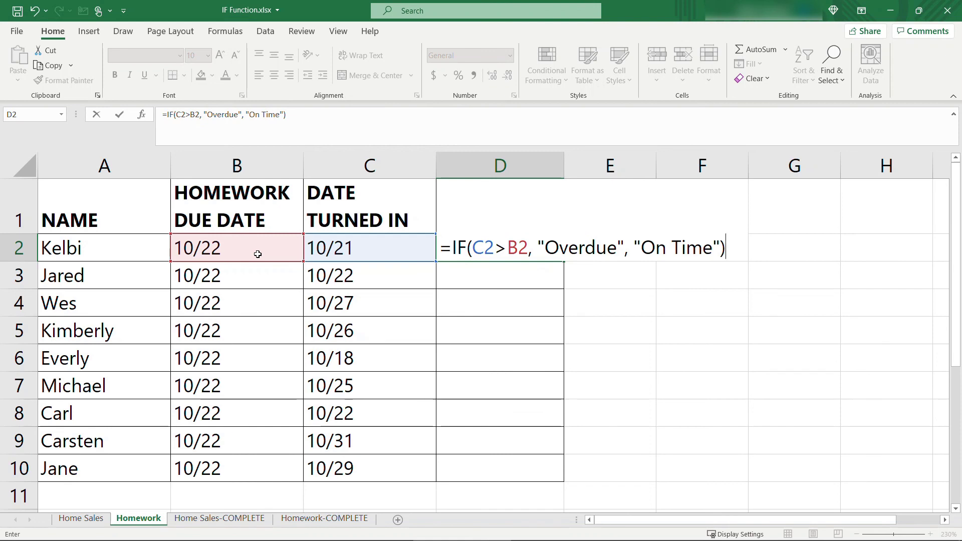
{"action": "key", "text": "Return"}
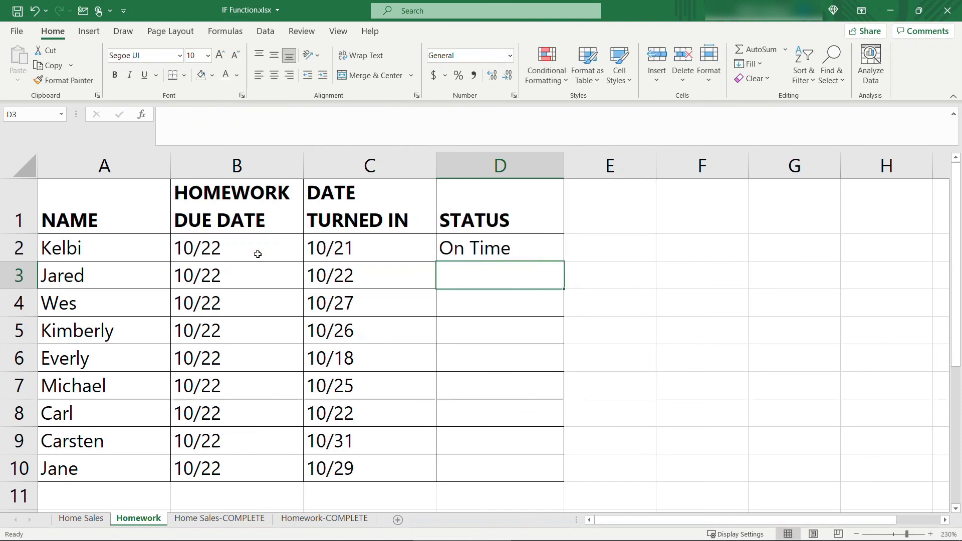
Fill the D2 status formula down through D10.
{"action": "left_click", "coordinate": [496, 240]}
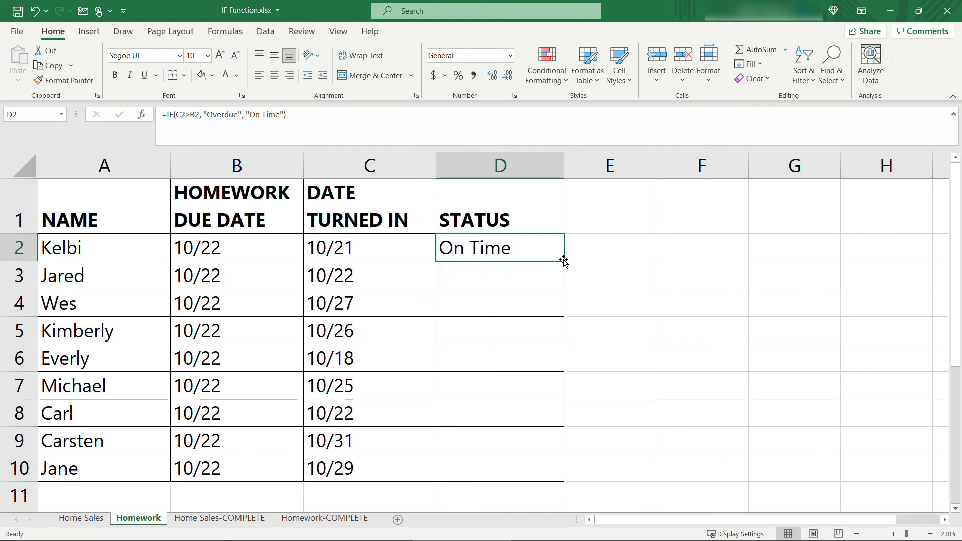
{"action": "left_click_drag", "start_coordinate": [564, 261], "coordinate": [553, 471]}
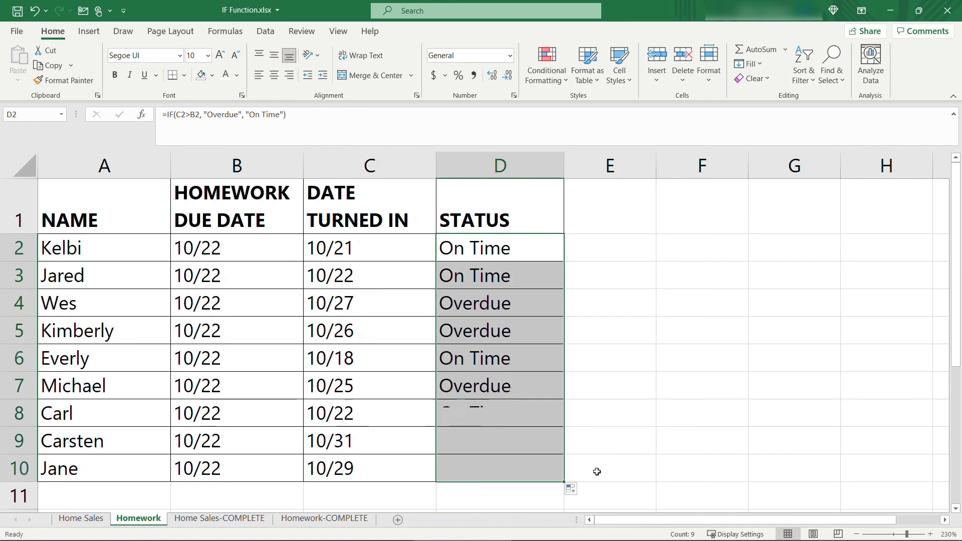
{"action": "left_click", "coordinate": [612, 471]}
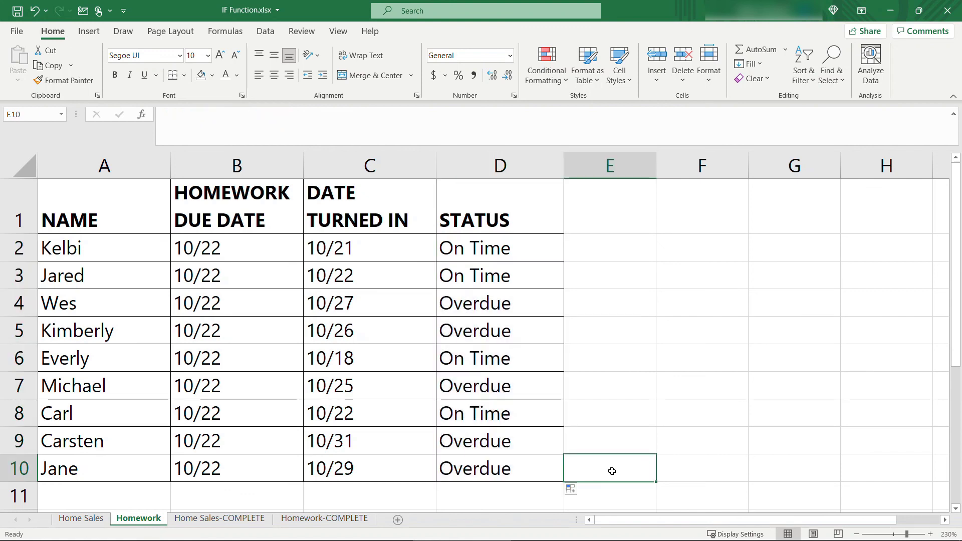